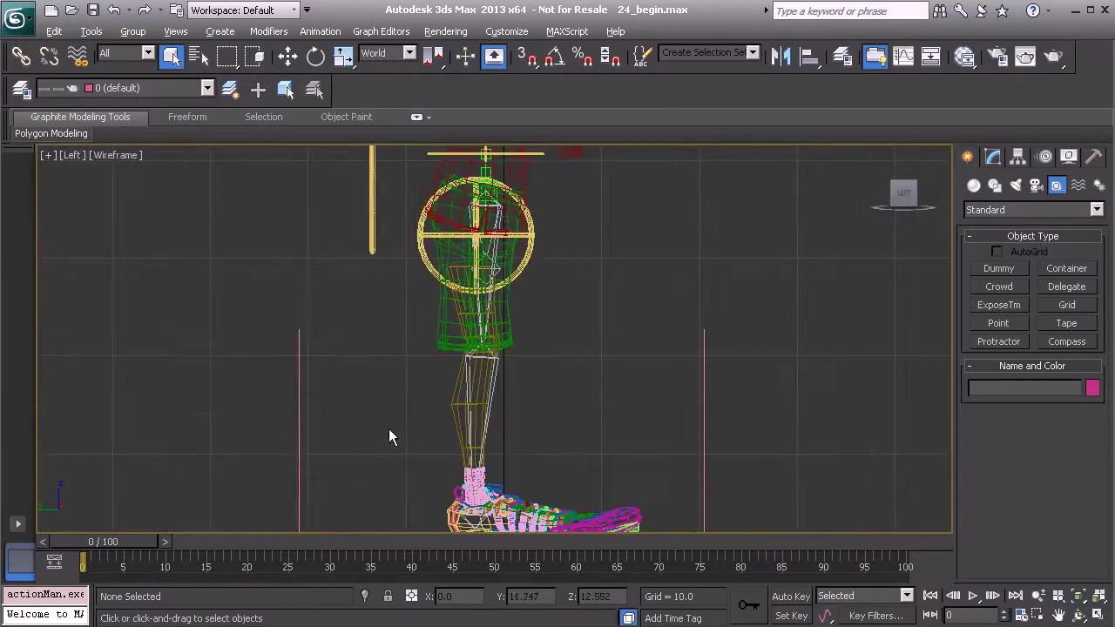
# Step: Create a bone chain in the Left view from the ankle through the ball of the foot to the toe tip, ending with a nub bone
pyautogui.scroll(4, 417, 402)
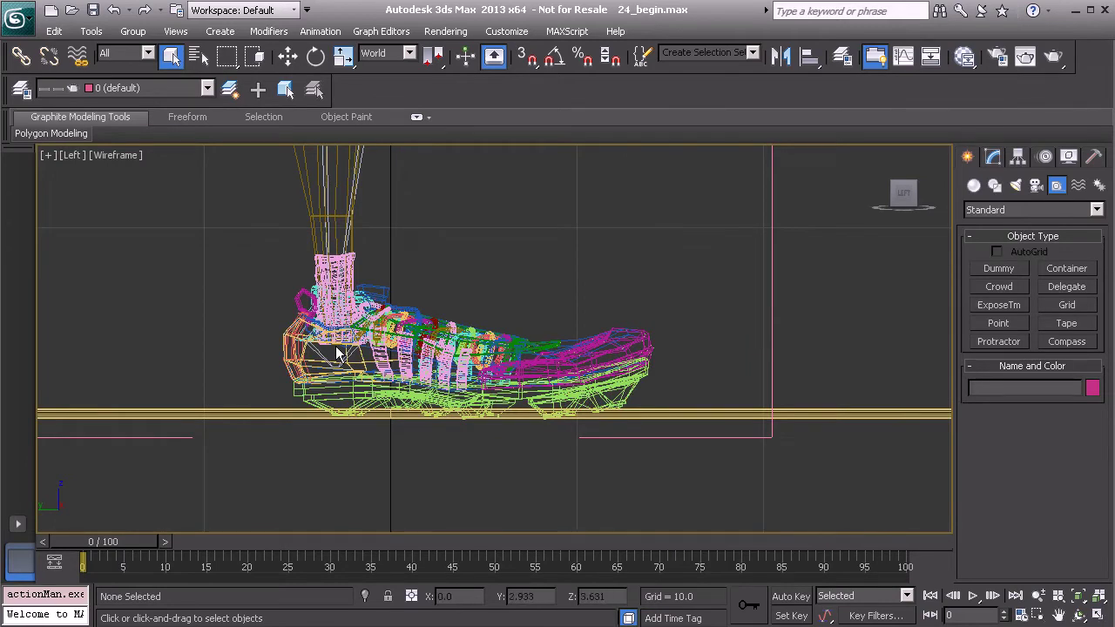
pyautogui.press('alt')
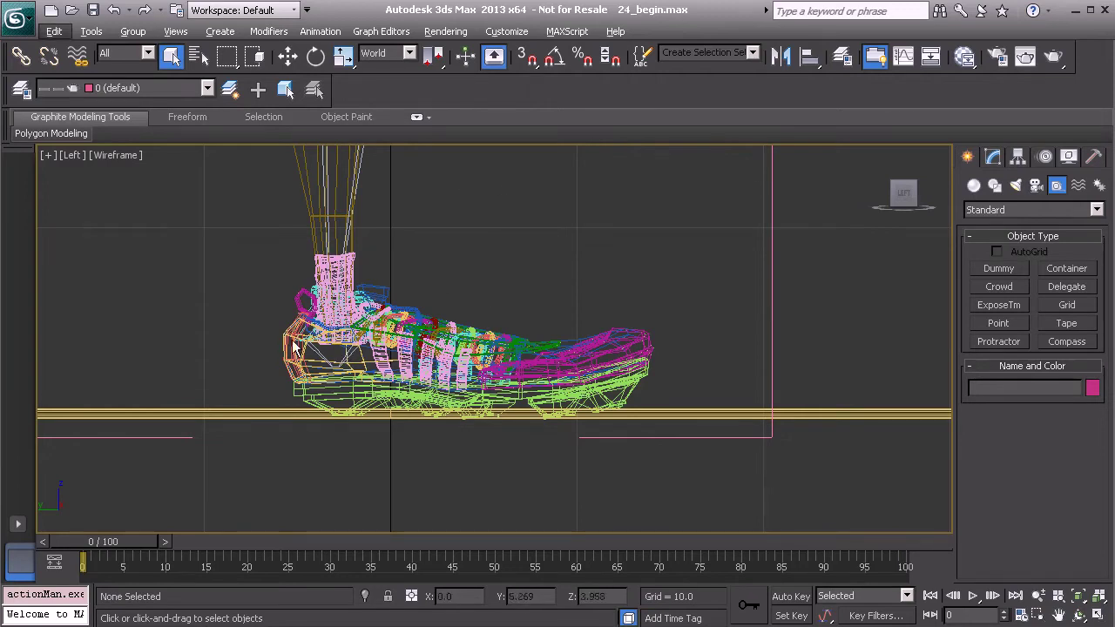
pyautogui.press('alt')
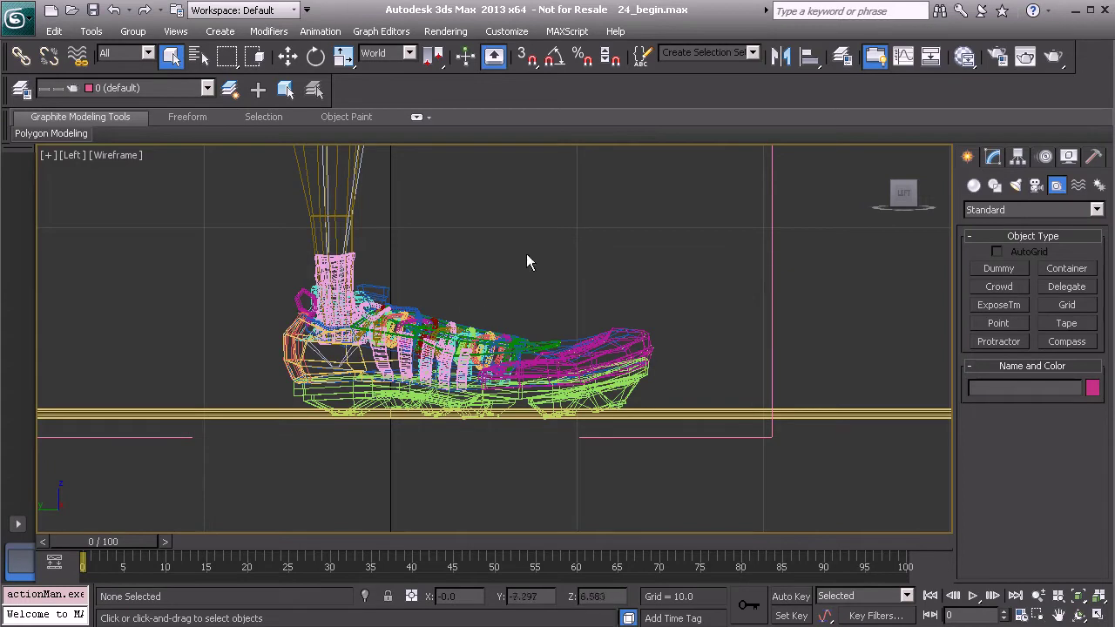
pyautogui.rightClick(520, 215)
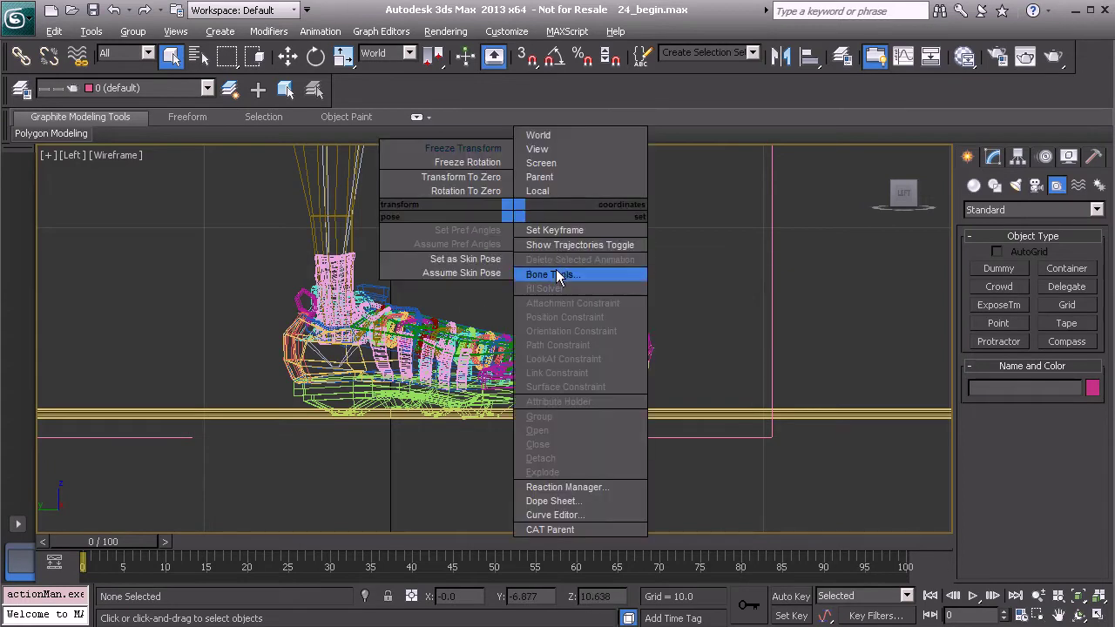
pyautogui.click(556, 270)
pyautogui.click(108, 310)
pyautogui.moveTo(470, 316); pyautogui.dragTo(529, 331, button='middle')
pyautogui.scroll(2, 528, 331)
pyautogui.click(431, 340)
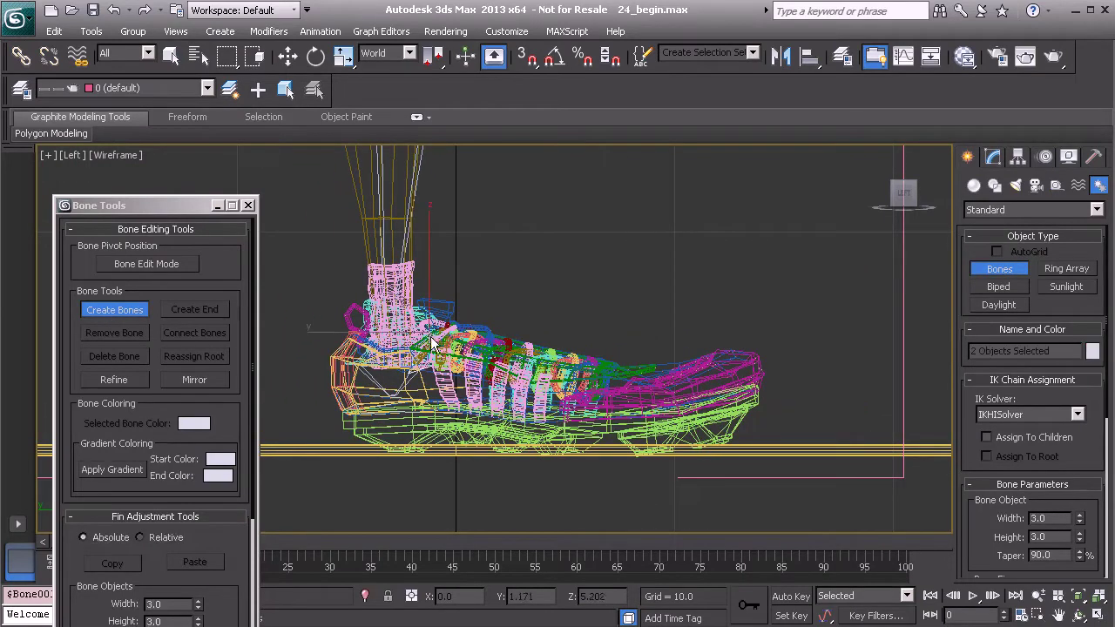
pyautogui.click(555, 401)
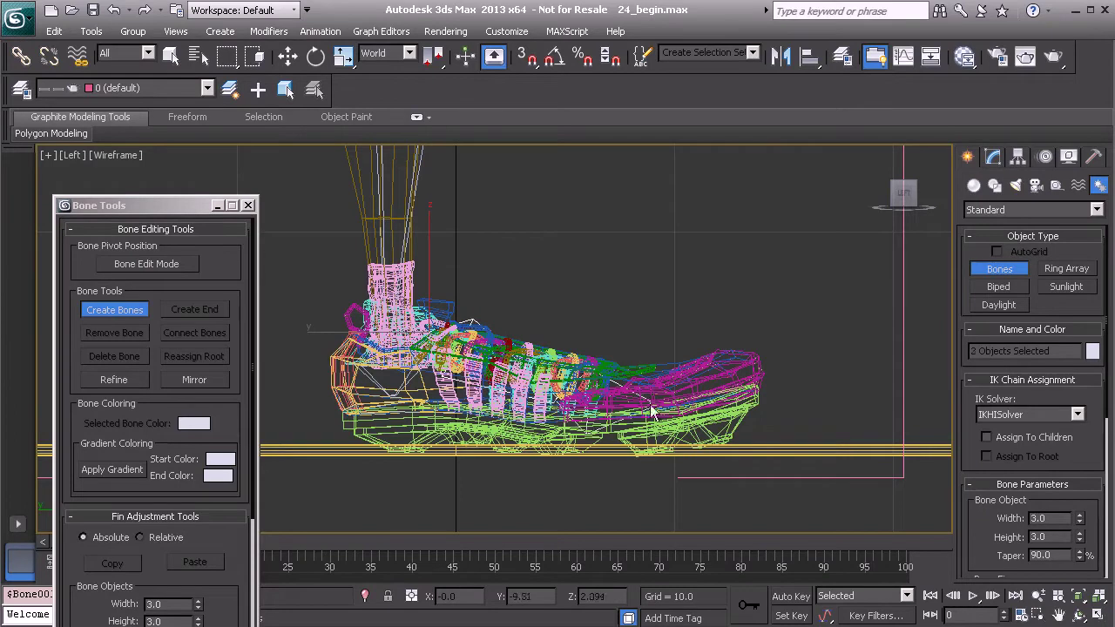
pyautogui.click(758, 373)
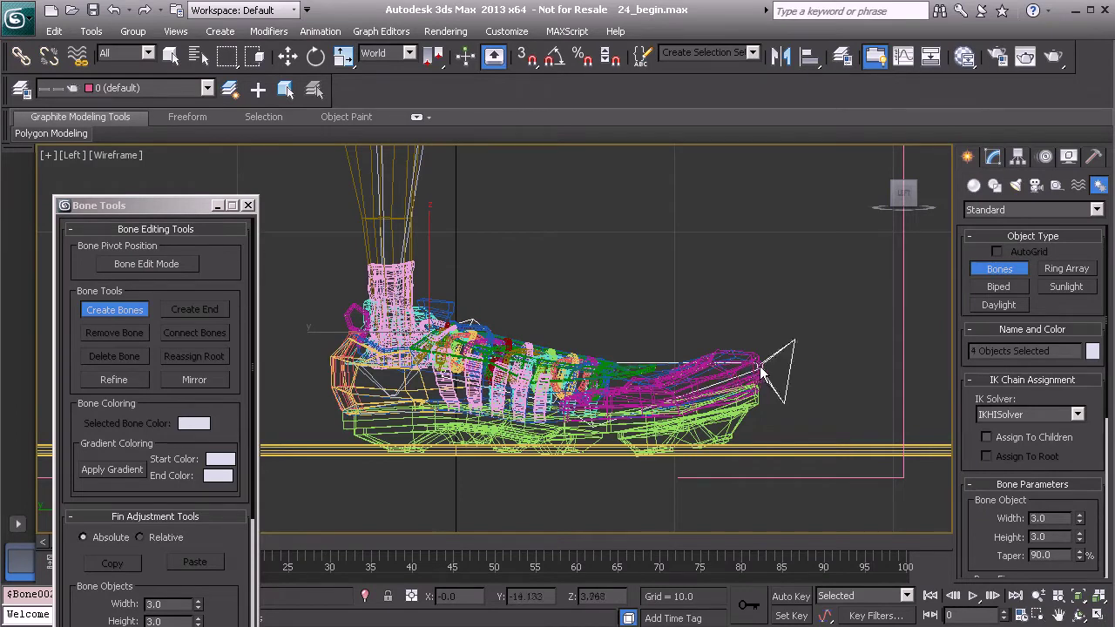
pyautogui.rightClick(831, 345)
pyautogui.rightClick(662, 274)
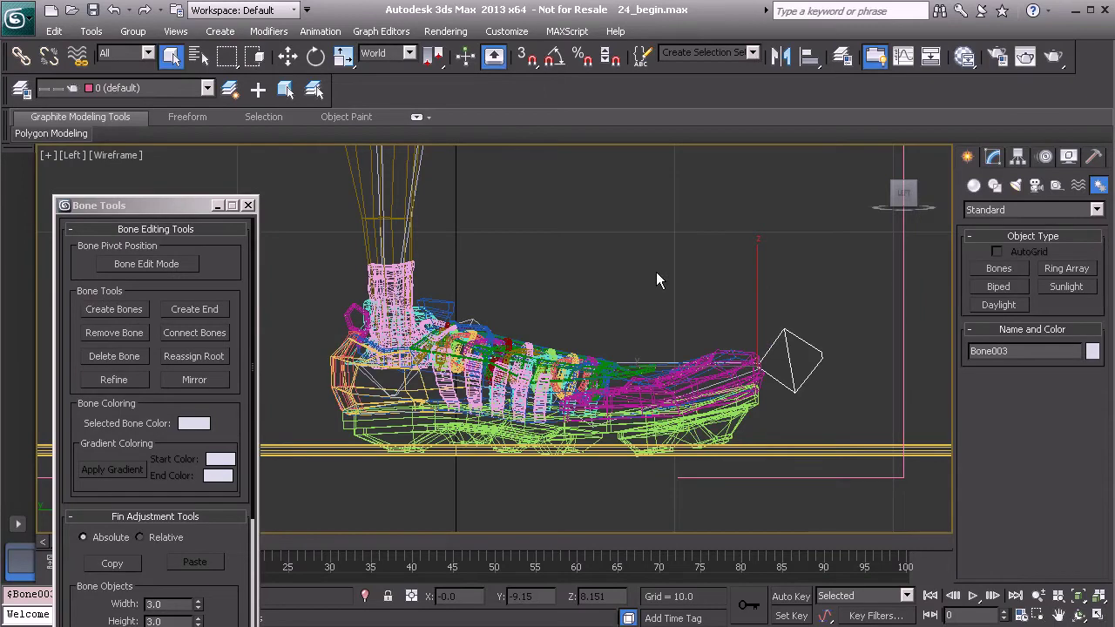
# Step: Align the root bone of the new foot chain to the left leg's ankle bone in the Perspective view
pyautogui.hotkey('alt', 'w')
pyautogui.rightClick(620, 419)
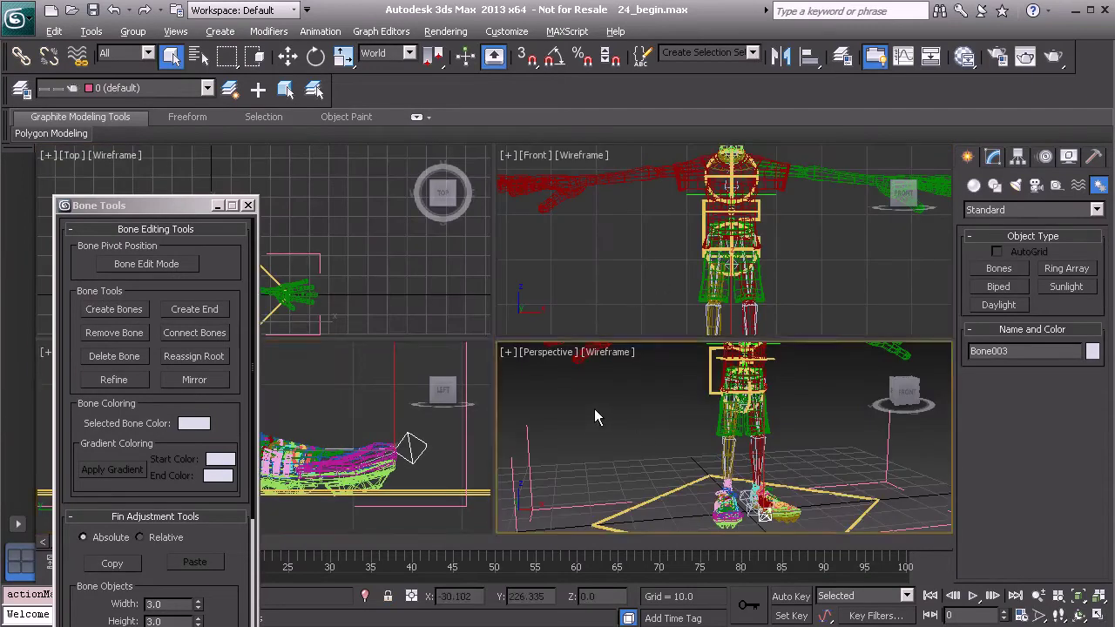
pyautogui.hotkey('alt', 'w')
pyautogui.keyDown('alt'); pyautogui.moveTo(653, 415); pyautogui.dragTo(556, 372, button='middle'); pyautogui.keyUp('alt')
pyautogui.scroll(2, 533, 383)
pyautogui.click(493, 358)
pyautogui.scroll(3, 540, 402)
pyautogui.keyDown('alt'); pyautogui.moveTo(634, 388); pyautogui.dragTo(636, 424, button='middle'); pyautogui.keyUp('alt')
pyautogui.hotkey('alt', 'a')
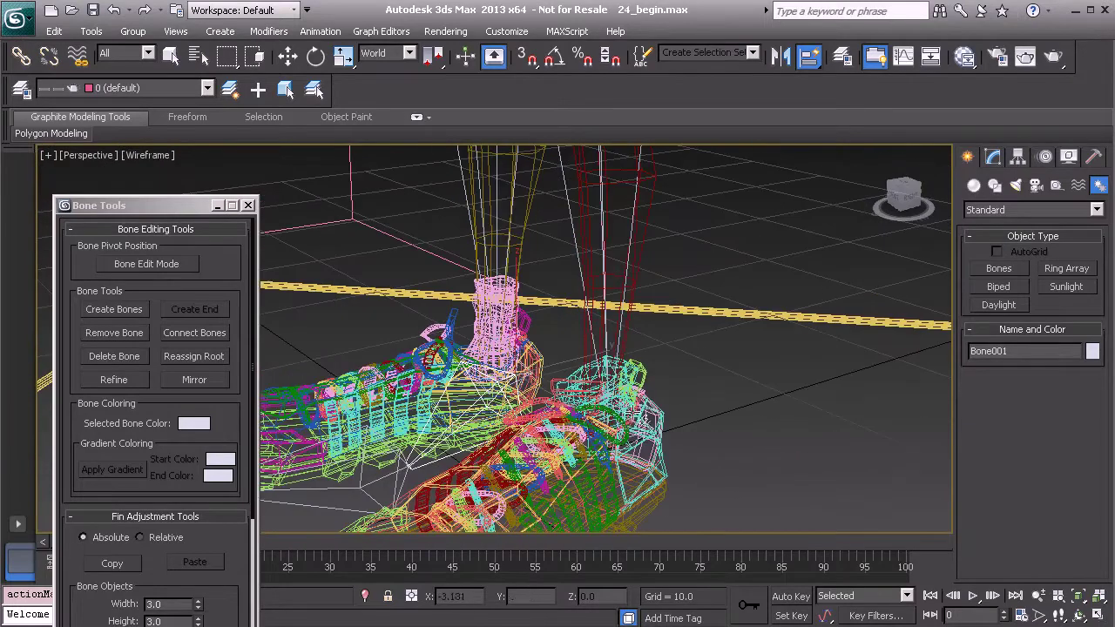
pyautogui.press('w')
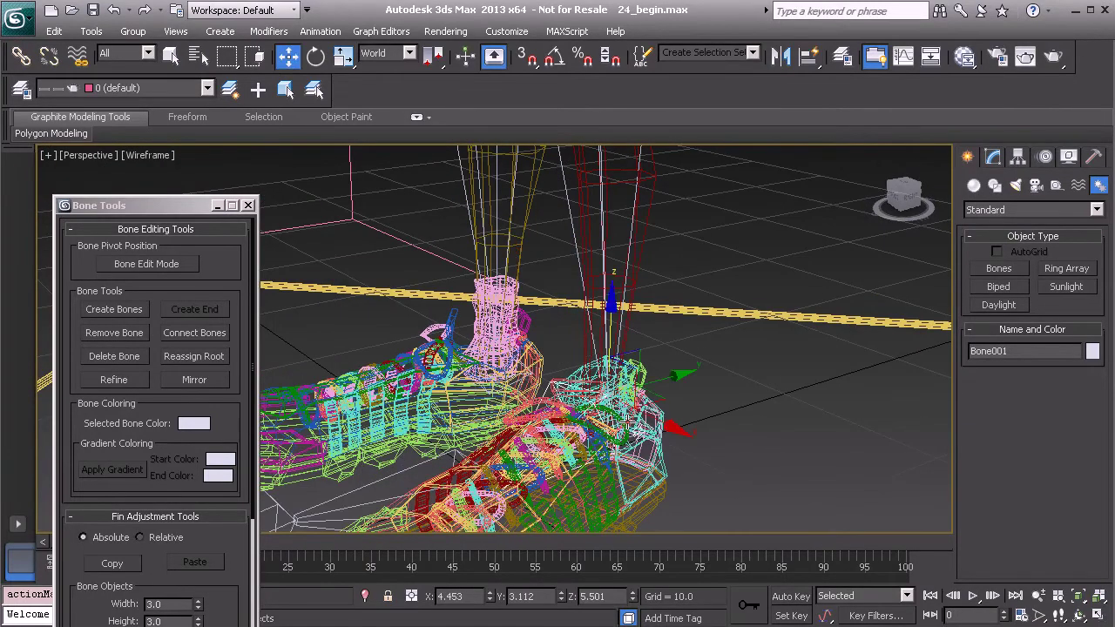
# Step: Rotate the foot chain's root bone about the world Z axis to about -75.65 degrees, following the left shoe's direction
pyautogui.keyDown('alt'); pyautogui.moveTo(605, 431); pyautogui.dragTo(617, 338, button='middle'); pyautogui.keyUp('alt')
pyautogui.press('e')
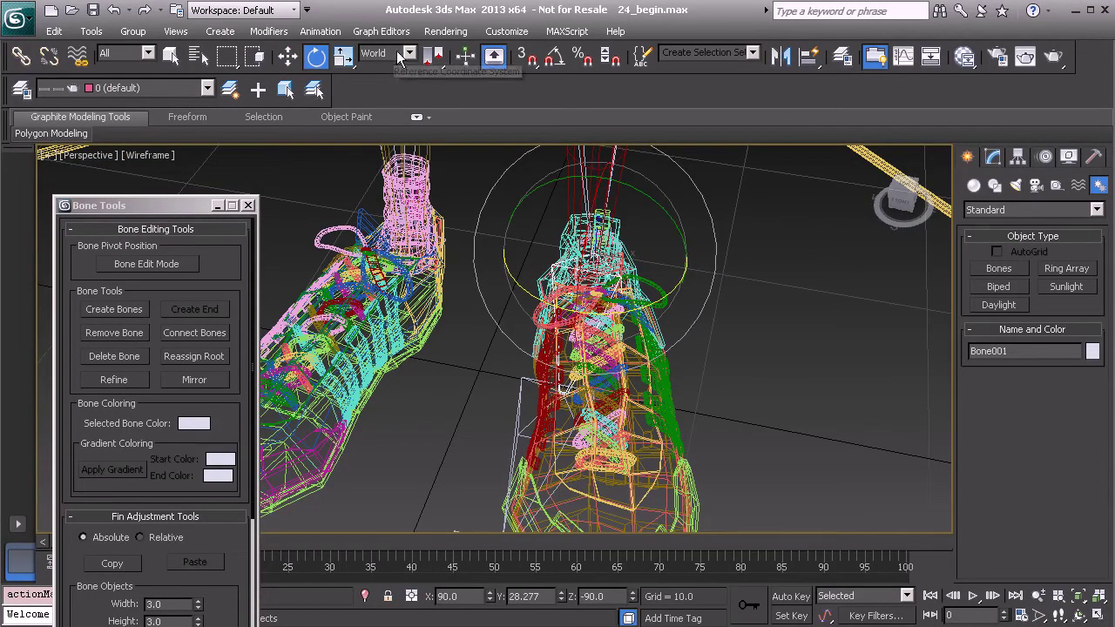
pyautogui.keyDown('alt'); pyautogui.moveTo(619, 314); pyautogui.dragTo(616, 295, button='middle'); pyautogui.keyUp('alt')
pyautogui.moveTo(606, 286); pyautogui.dragTo(632, 308)
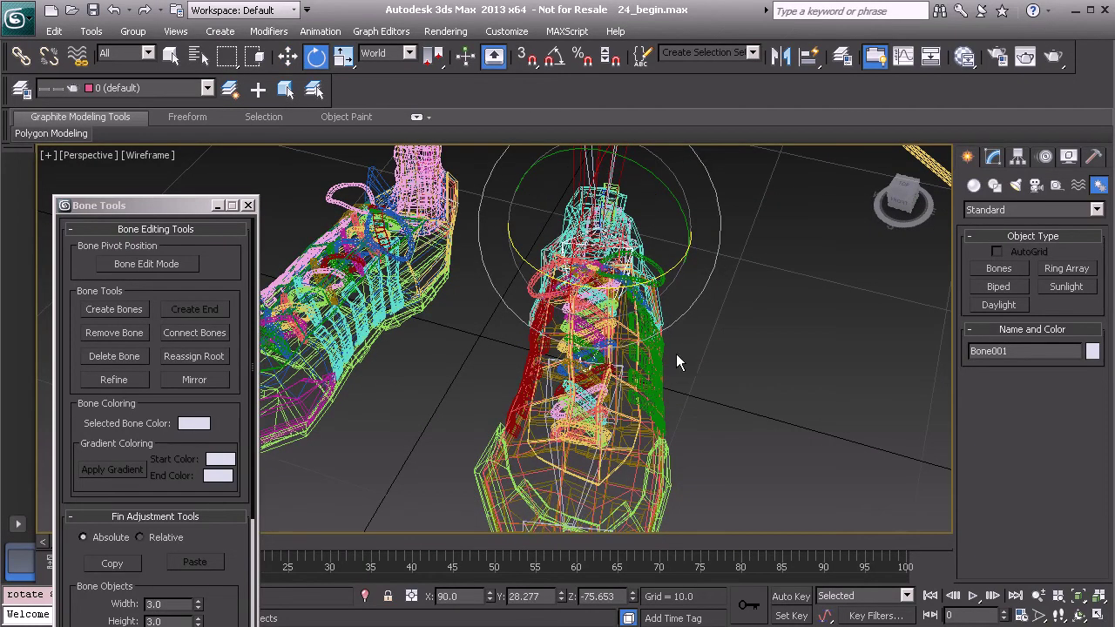
# Step: Turn on Bone Edit Mode and select the chain's second bone at the ball of the foot
pyautogui.keyDown('alt'); pyautogui.moveTo(672, 349); pyautogui.dragTo(589, 282, button='middle'); pyautogui.keyUp('alt')
pyautogui.keyDown('alt'); pyautogui.moveTo(439, 317); pyautogui.dragTo(557, 335, button='middle'); pyautogui.keyUp('alt')
pyautogui.click(146, 264)
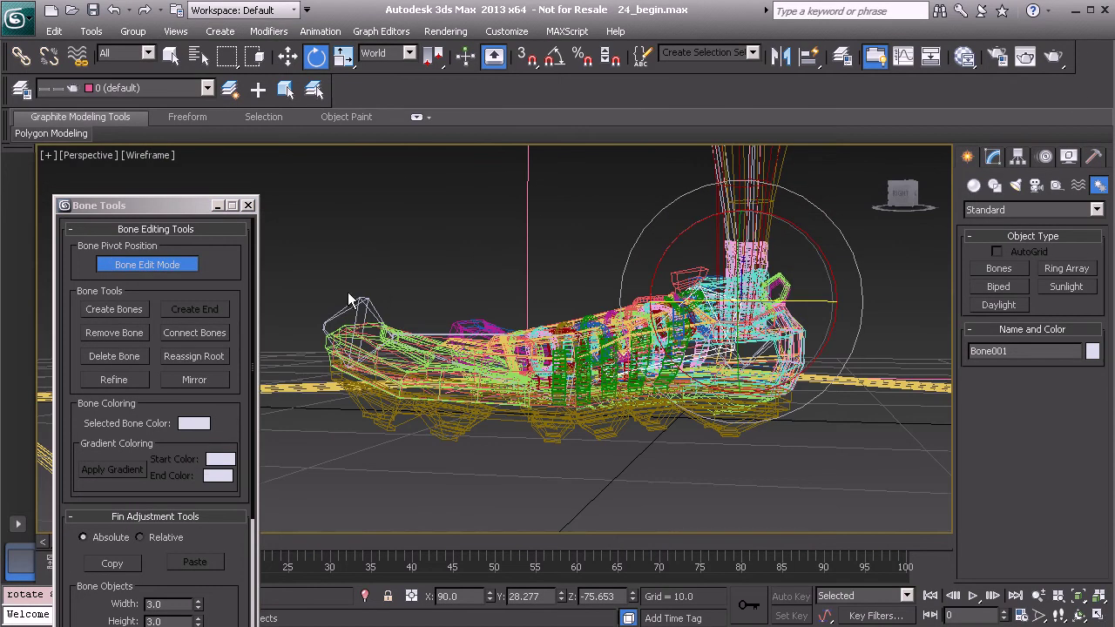
pyautogui.keyDown('alt'); pyautogui.moveTo(356, 303); pyautogui.dragTo(567, 392, button='middle'); pyautogui.keyUp('alt')
pyautogui.click(577, 342)
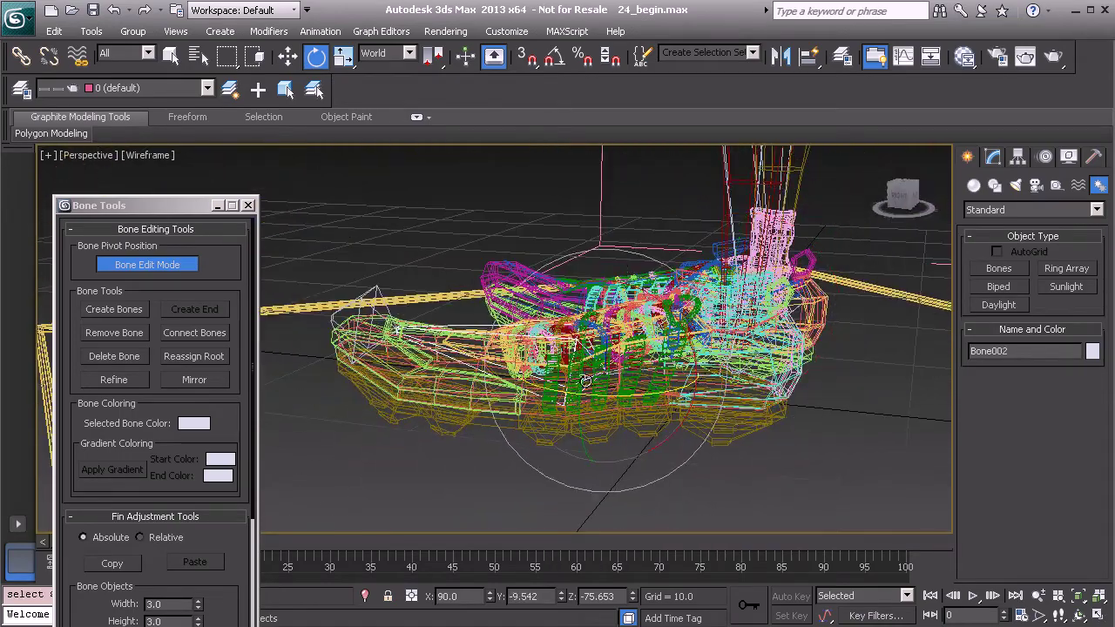
pyautogui.moveTo(564, 383)
pyautogui.keyDown('alt'); pyautogui.mouseDown(button='middle')
pyautogui.moveTo(680, 390)
pyautogui.moveTo(560, 388)
pyautogui.mouseUp(button='middle'); pyautogui.keyUp('alt')
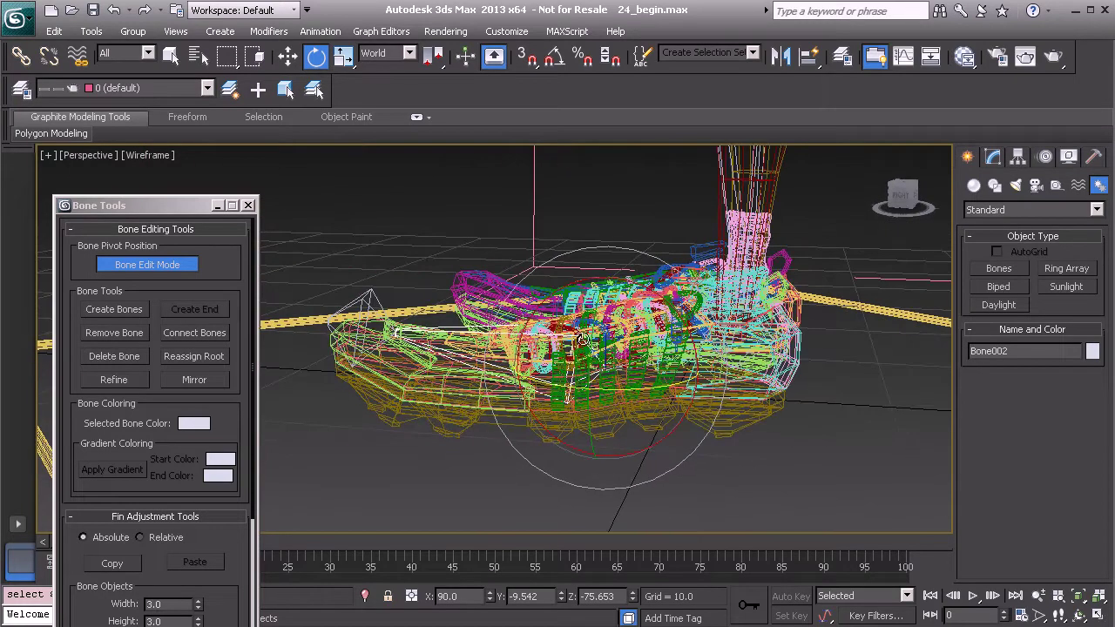
# Step: Select the ball bone together with the toe end bone and move both in the Local coordinate system to fit the shoe
pyautogui.doubleClick(575, 337)
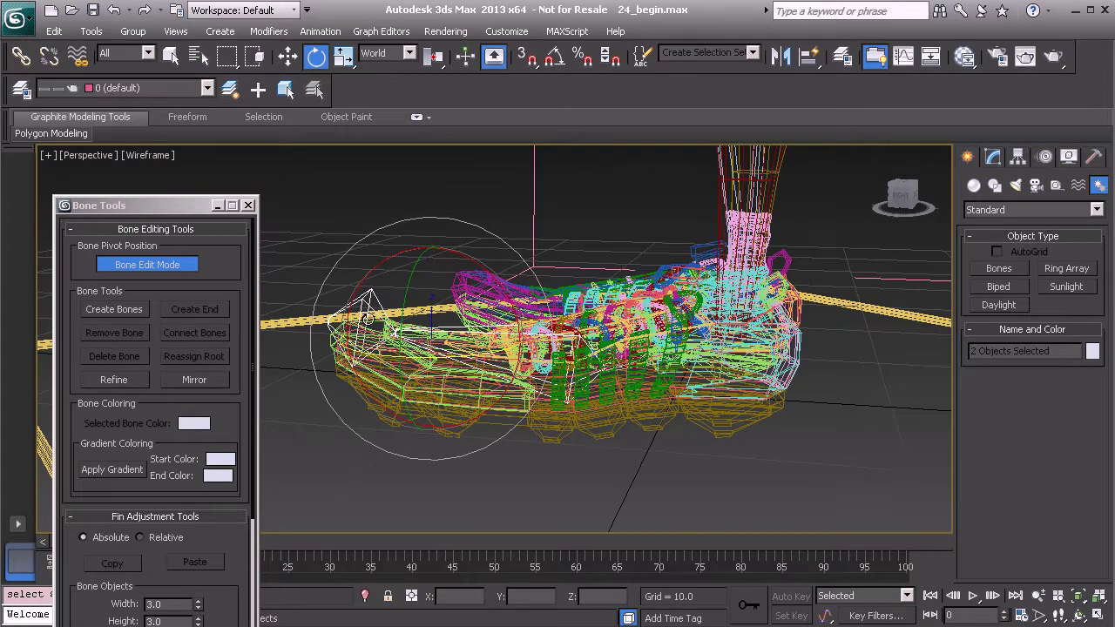
pyautogui.press('w')
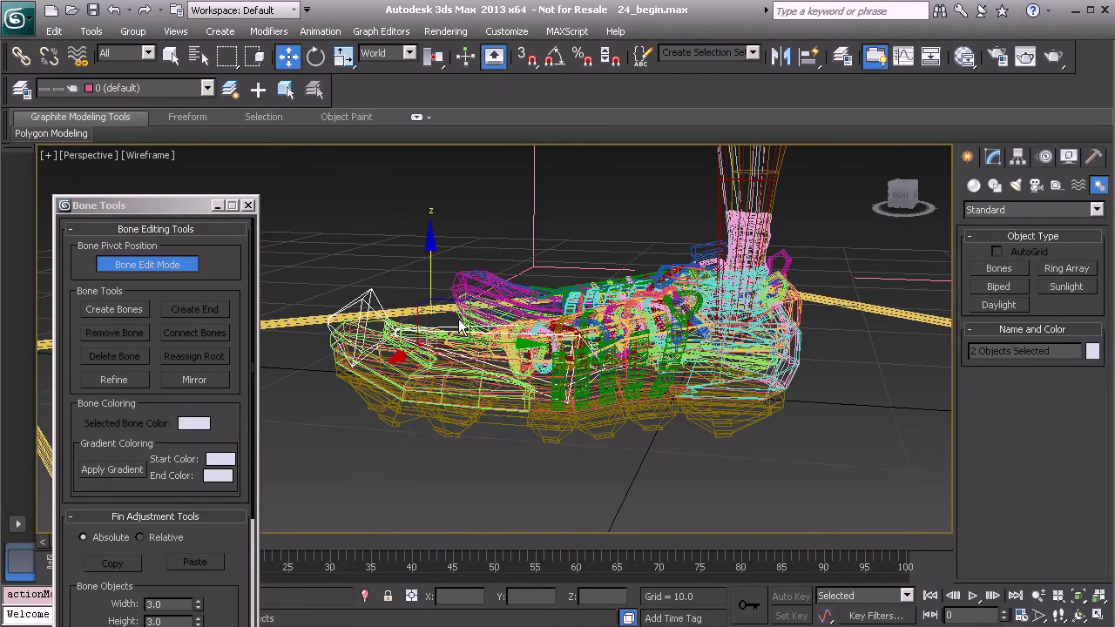
pyautogui.click(385, 53)
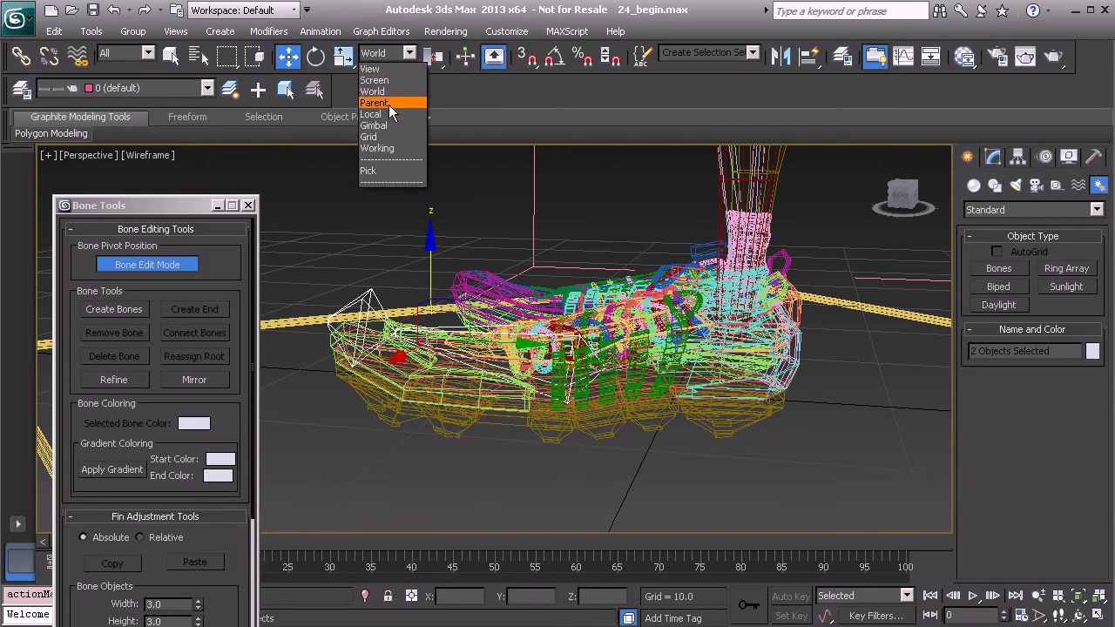
pyautogui.click(390, 114)
pyautogui.moveTo(551, 217); pyautogui.dragTo(570, 199, button='middle')
pyautogui.keyDown('alt'); pyautogui.moveTo(512, 293); pyautogui.dragTo(490, 279, button='middle'); pyautogui.keyUp('alt')
pyautogui.moveTo(486, 280); pyautogui.dragTo(443, 289)
pyautogui.keyDown('alt'); pyautogui.moveTo(443, 287); pyautogui.dragTo(468, 308, button='middle'); pyautogui.keyUp('alt')
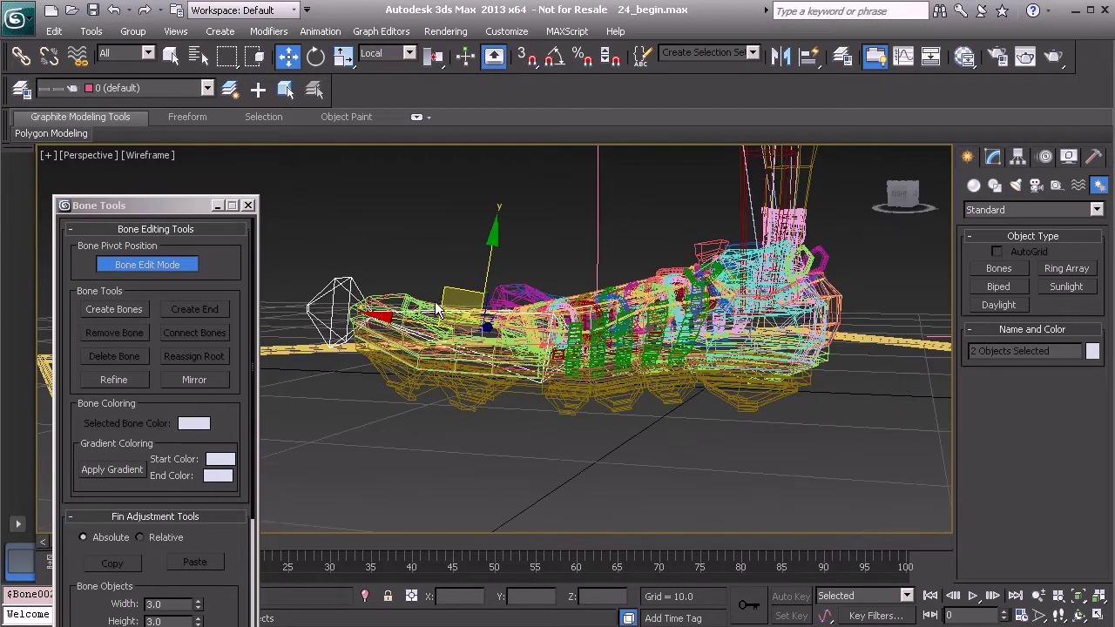
pyautogui.moveTo(447, 294); pyautogui.dragTo(447, 289)
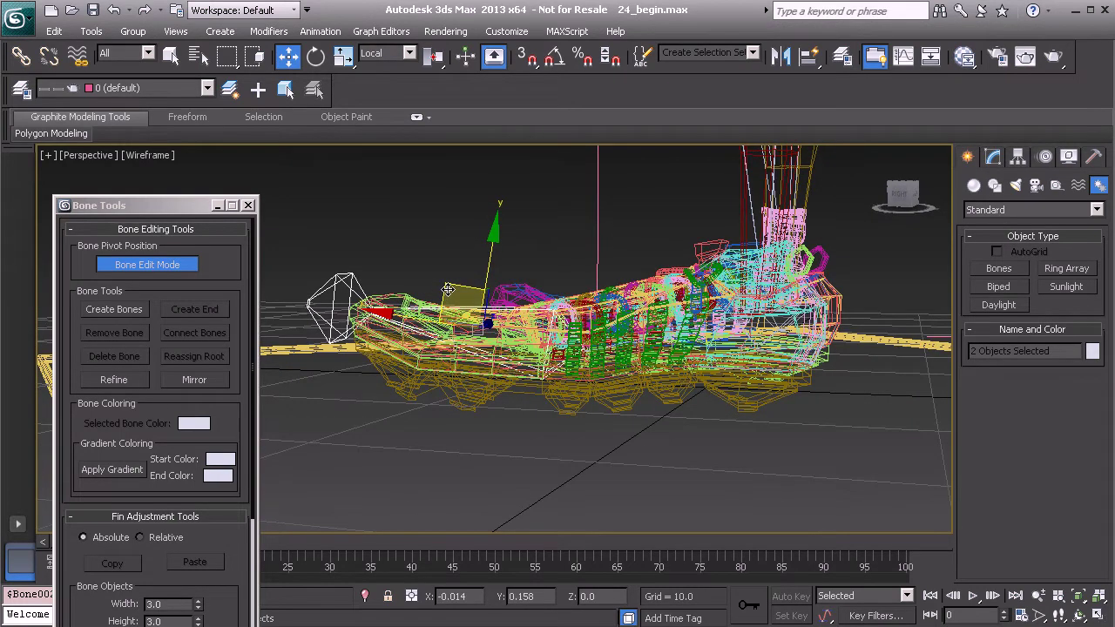
# Step: Move the toe end bone to the shoe's toe tip, leaving Bone Edit Mode and closing Bone Tools
pyautogui.click(342, 283)
pyautogui.keyDown('alt'); pyautogui.moveTo(342, 283); pyautogui.dragTo(344, 277, button='middle'); pyautogui.keyUp('alt')
pyautogui.moveTo(332, 269); pyautogui.dragTo(315, 279)
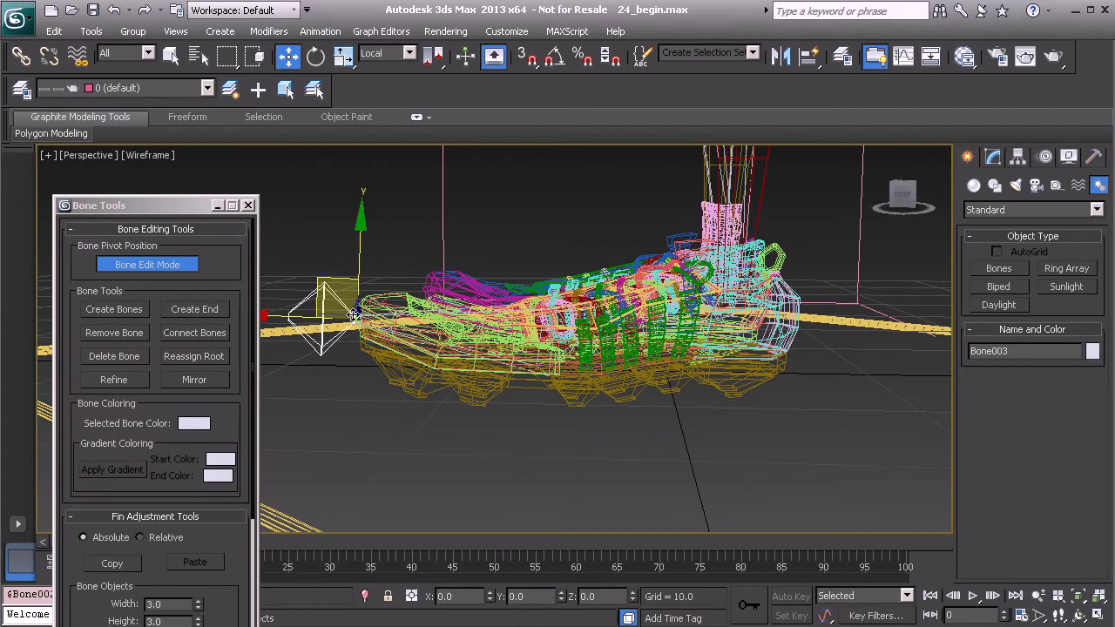
pyautogui.moveTo(391, 329)
pyautogui.keyDown('alt'); pyautogui.mouseDown(button='middle')
pyautogui.moveTo(564, 349)
pyautogui.moveTo(513, 375)
pyautogui.moveTo(409, 339)
pyautogui.mouseUp(button='middle'); pyautogui.keyUp('alt')
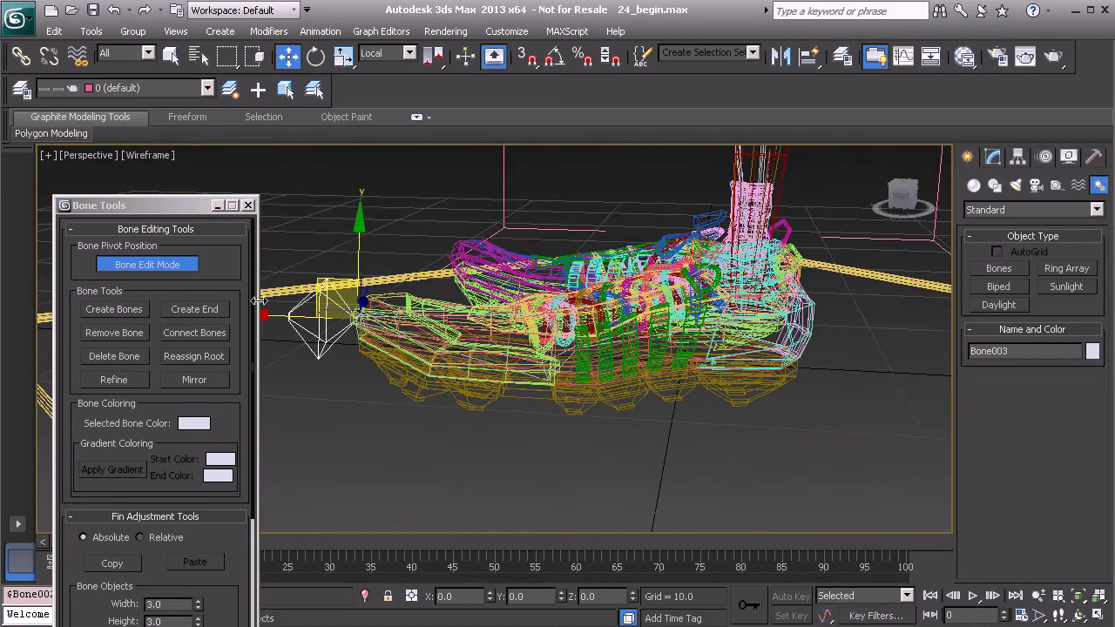
pyautogui.click(149, 264)
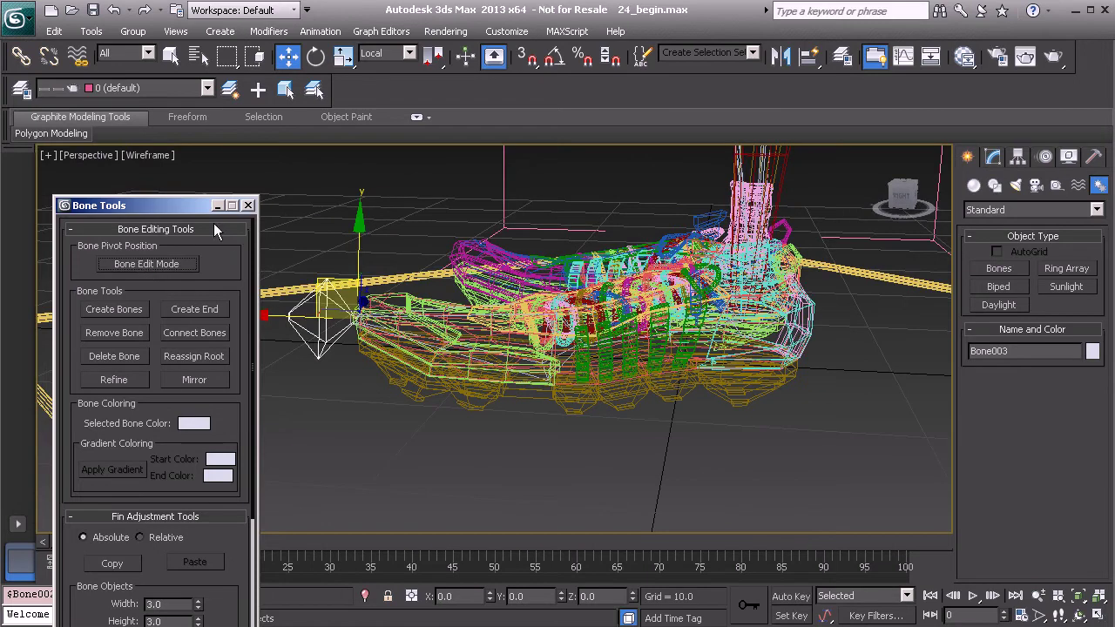
pyautogui.click(249, 205)
# Step: Select the foot chain's root bone and hide the Model layer
pyautogui.keyDown('alt'); pyautogui.moveTo(477, 270); pyautogui.dragTo(426, 379, button='middle'); pyautogui.keyUp('alt')
pyautogui.click(477, 349)
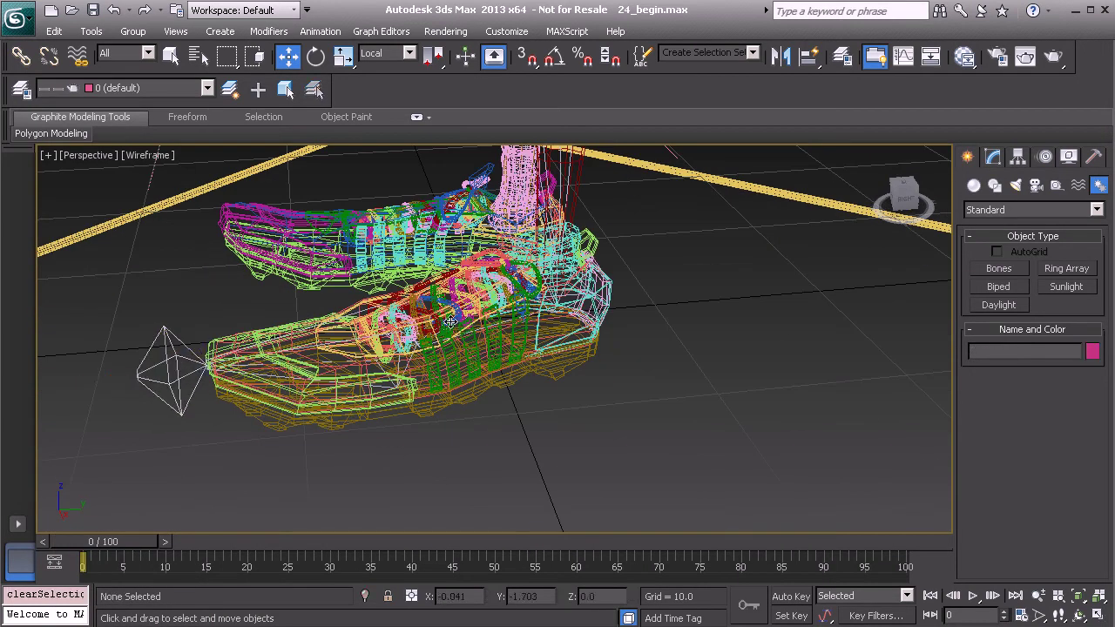
pyautogui.click(448, 325)
pyautogui.moveTo(473, 325)
pyautogui.keyDown('alt'); pyautogui.mouseDown(button='middle')
pyautogui.moveTo(413, 380)
pyautogui.moveTo(480, 365)
pyautogui.moveTo(474, 338)
pyautogui.mouseUp(button='middle'); pyautogui.keyUp('alt')
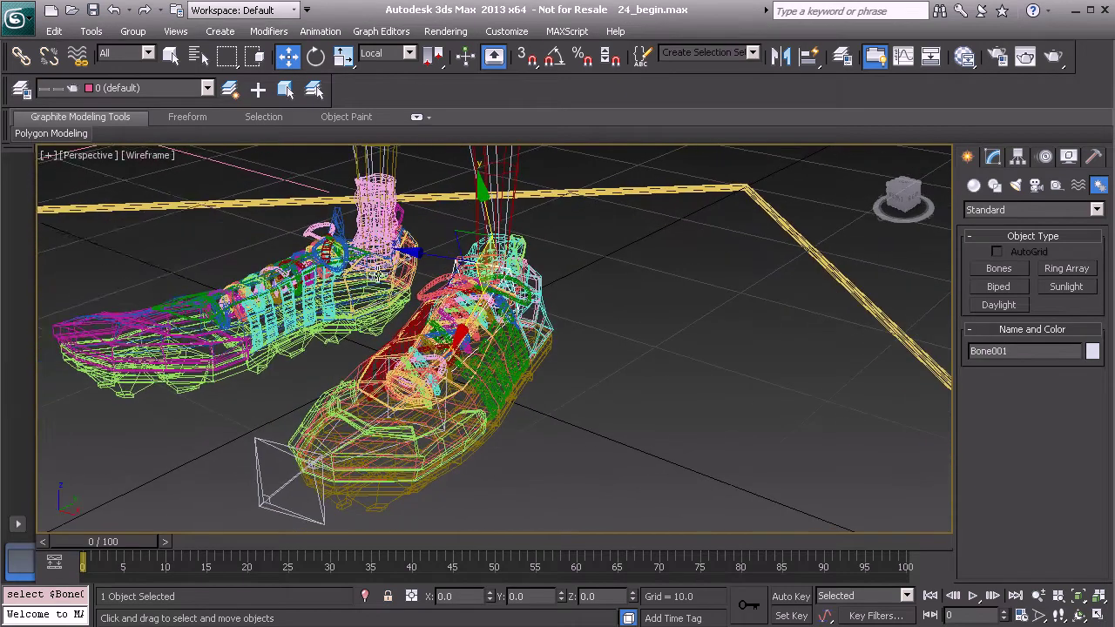
pyautogui.click(22, 90)
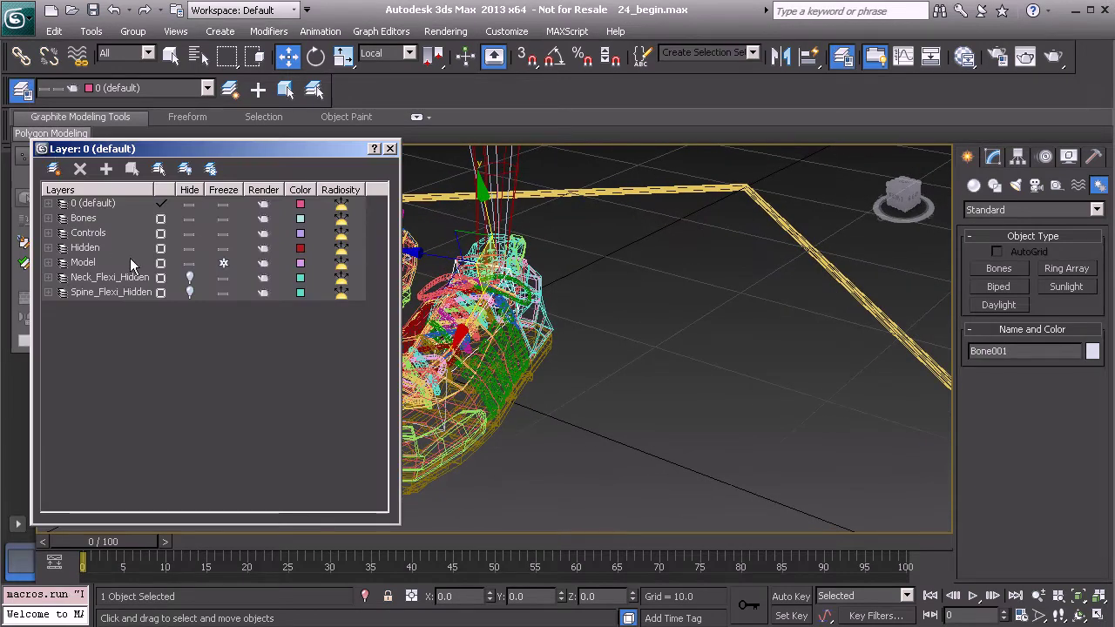
pyautogui.click(189, 263)
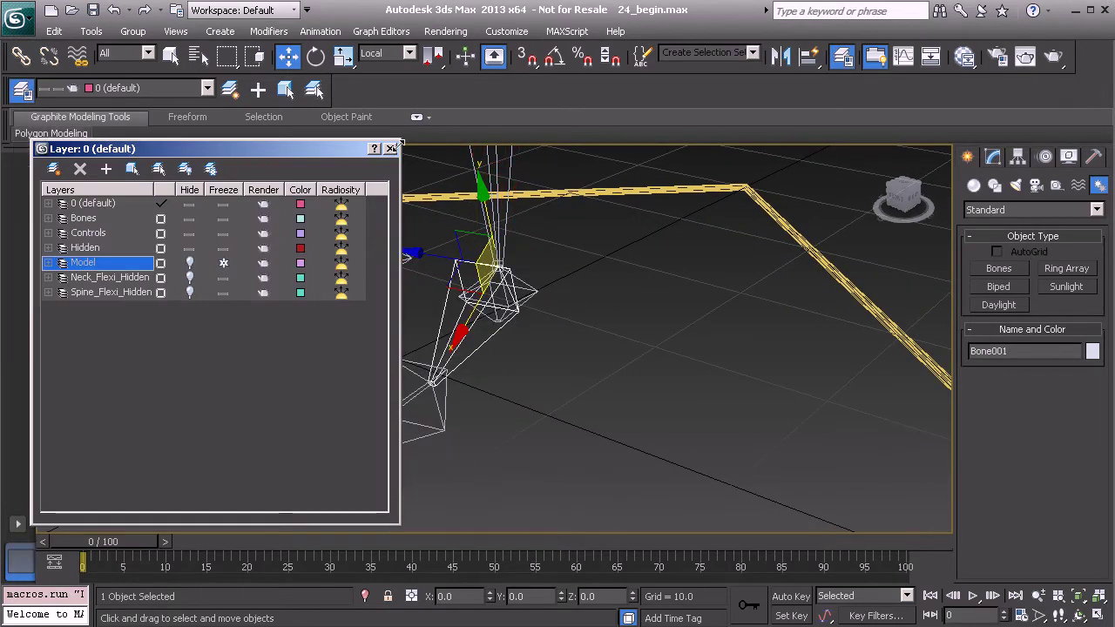
pyautogui.click(391, 148)
# Step: Select the bone at the ball of the foot and examine its pivot and its connection to the neighbouring ankle and toe bones
pyautogui.keyDown('alt'); pyautogui.moveTo(398, 261); pyautogui.dragTo(488, 274, button='middle'); pyautogui.keyUp('alt')
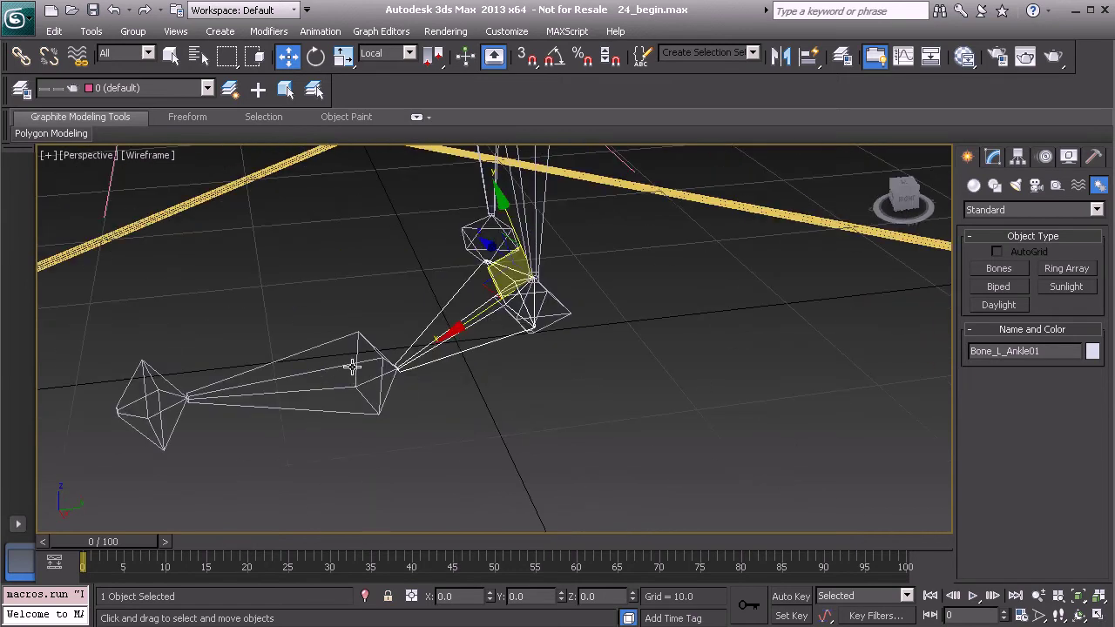
pyautogui.click(356, 364)
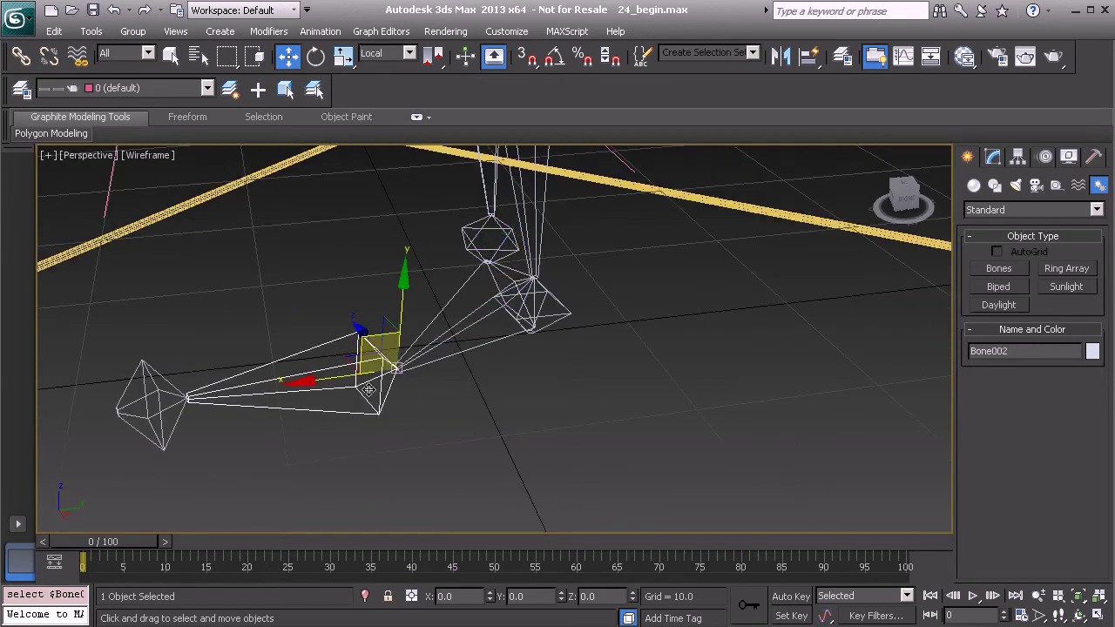
pyautogui.keyDown('alt'); pyautogui.moveTo(366, 357); pyautogui.dragTo(469, 385, button='middle'); pyautogui.keyUp('alt')
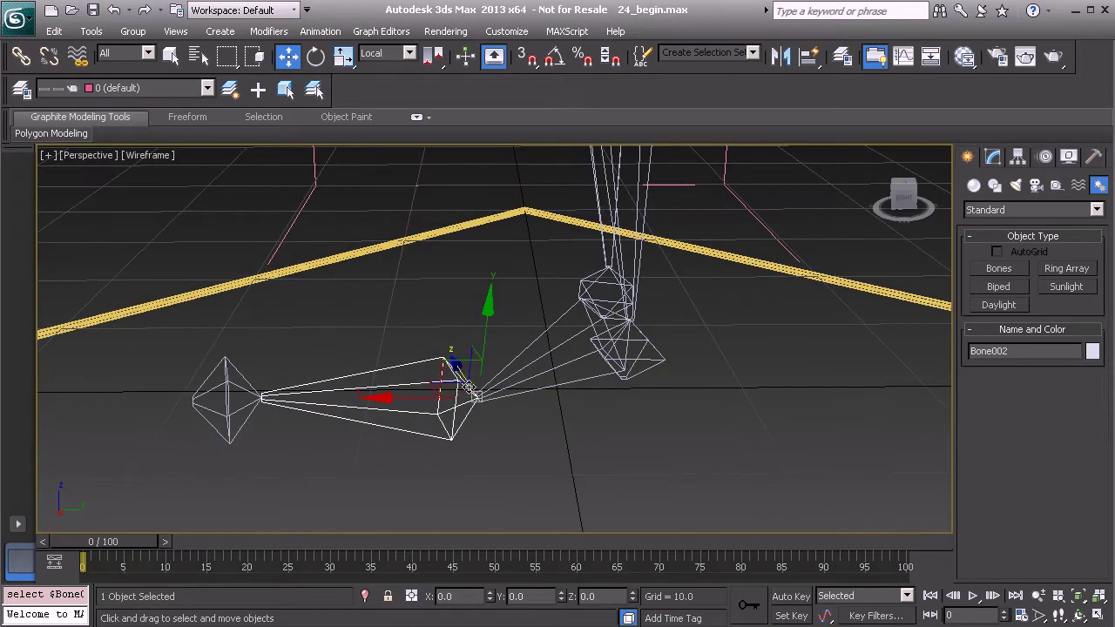
pyautogui.moveTo(423, 359)
pyautogui.keyDown('alt'); pyautogui.mouseDown(button='middle')
pyautogui.moveTo(542, 348)
pyautogui.moveTo(445, 364)
pyautogui.mouseUp(button='middle'); pyautogui.keyUp('alt')
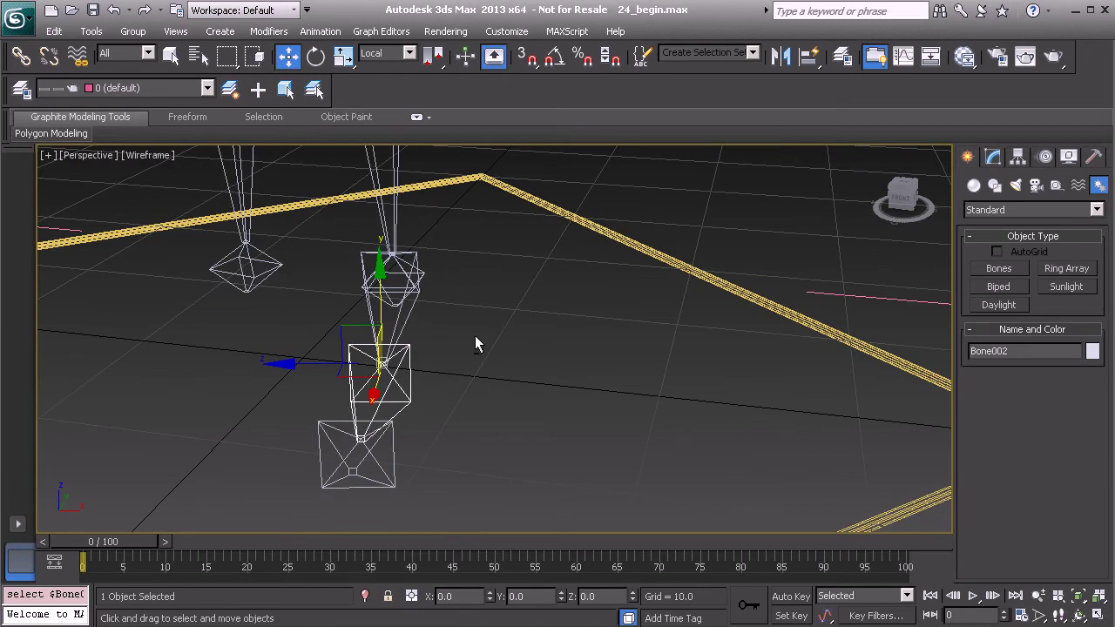
pyautogui.keyDown('alt'); pyautogui.moveTo(449, 356); pyautogui.dragTo(446, 370, button='middle'); pyautogui.keyUp('alt')
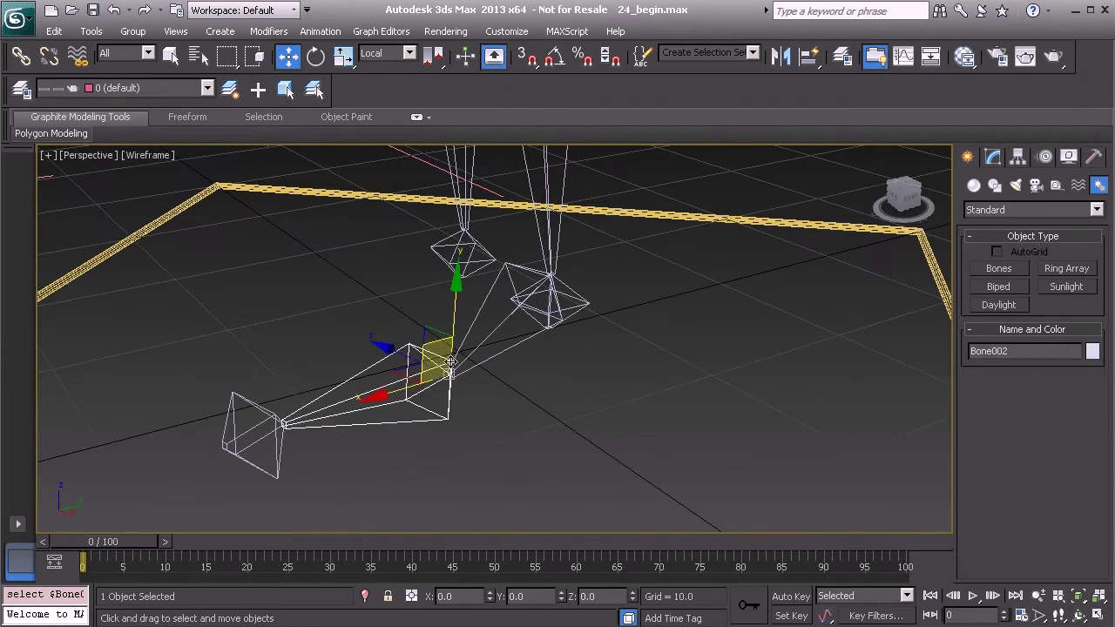
pyautogui.moveTo(451, 382)
pyautogui.keyDown('alt'); pyautogui.mouseDown(button='middle')
pyautogui.moveTo(465, 406)
pyautogui.moveTo(448, 368)
pyautogui.mouseUp(button='middle'); pyautogui.keyUp('alt')
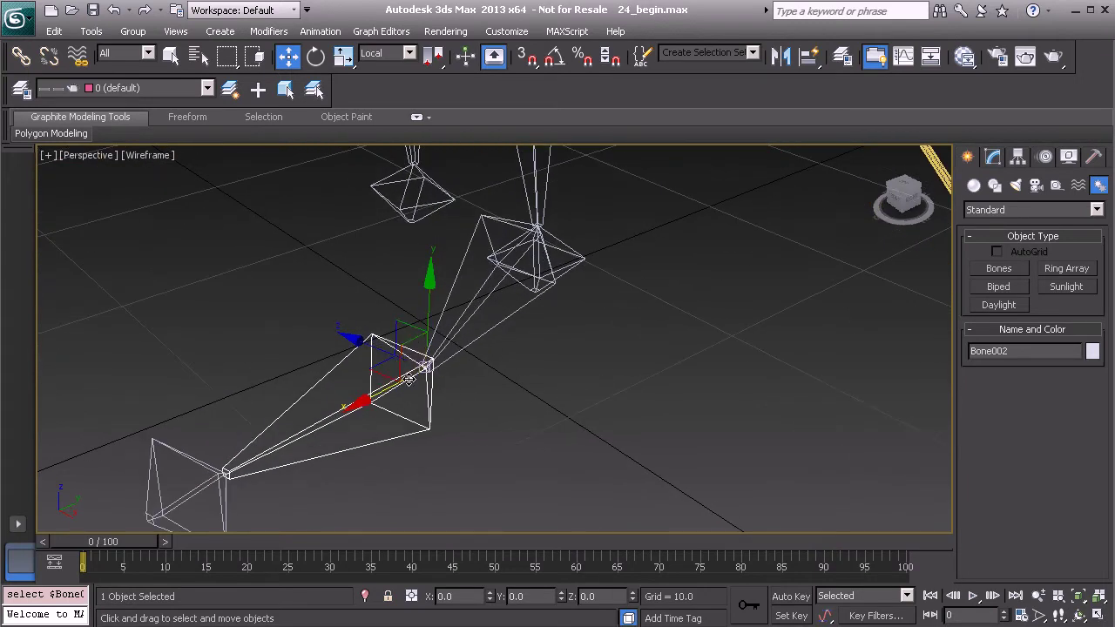
pyautogui.keyDown('alt'); pyautogui.moveTo(487, 376); pyautogui.dragTo(418, 351, button='middle'); pyautogui.keyUp('alt')
pyautogui.keyDown('alt'); pyautogui.moveTo(417, 412); pyautogui.dragTo(367, 352, button='middle'); pyautogui.keyUp('alt')
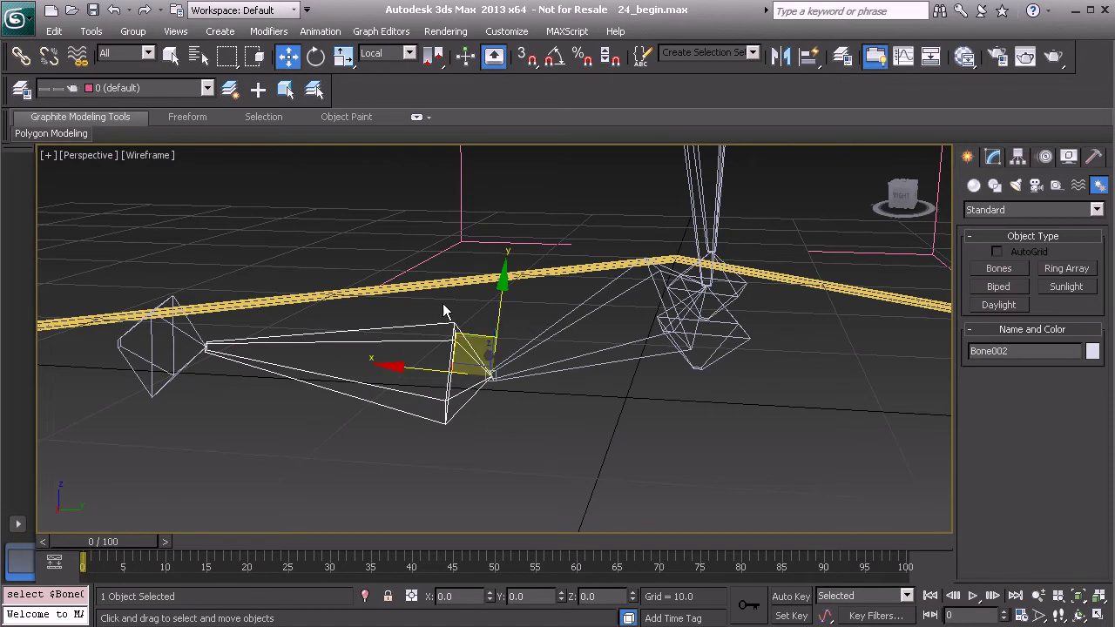
# Step: Rename the bone at the ball of the foot BnDrv_L_Foot01 and copy the new name
pyautogui.keyDown('alt'); pyautogui.moveTo(440, 391); pyautogui.dragTo(430, 368, button='middle'); pyautogui.keyUp('alt')
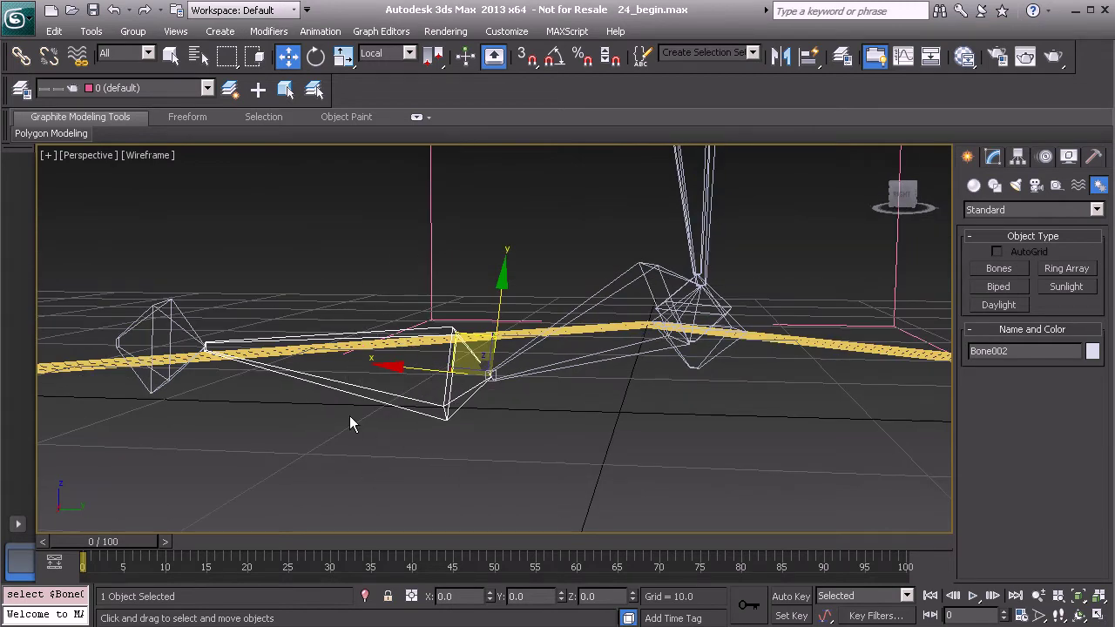
pyautogui.keyDown('alt'); pyautogui.moveTo(327, 344); pyautogui.dragTo(365, 373, button='middle'); pyautogui.keyUp('alt')
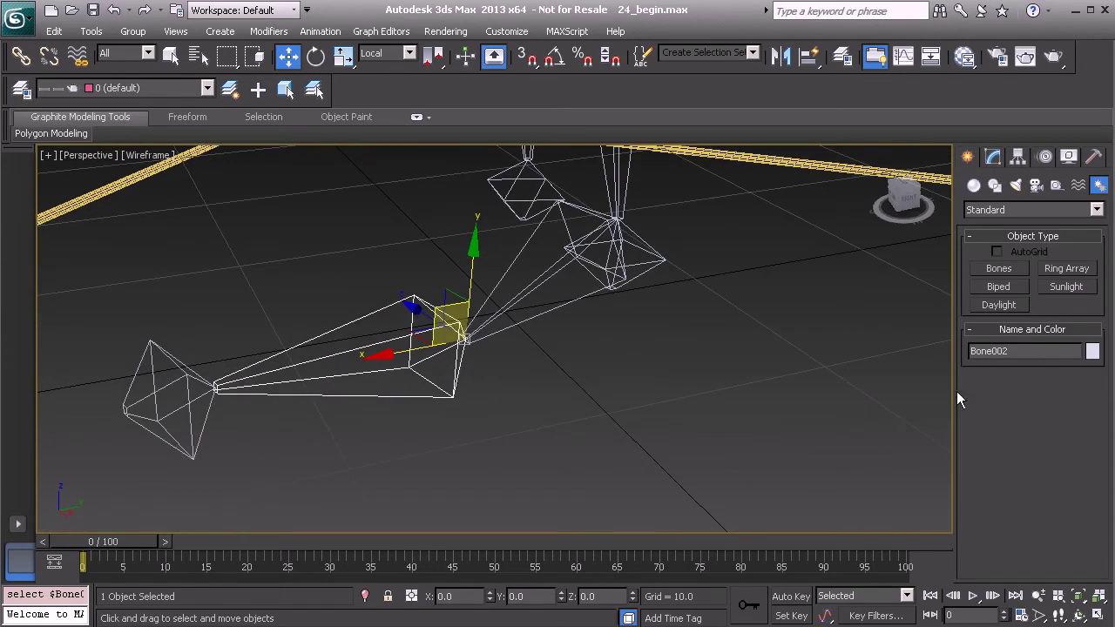
pyautogui.click(1021, 351)
pyautogui.write('BnDrv_L_Foot01')
pyautogui.keyDown('alt'); pyautogui.moveTo(767, 377); pyautogui.dragTo(720, 348, button='middle'); pyautogui.keyUp('alt')
pyautogui.moveTo(1042, 352); pyautogui.dragTo(968, 352)
pyautogui.hotkey('ctrl', 'c')
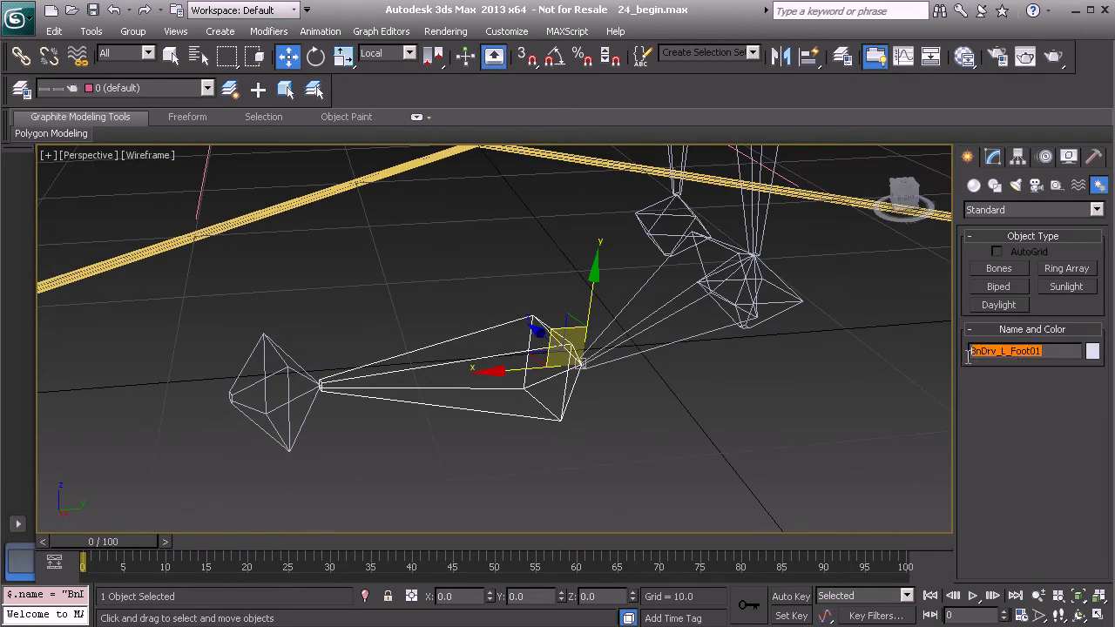
# Step: Rename the toe end bone BnDrv_L_Toe01, reusing the copied foot bone name
pyautogui.click(275, 358)
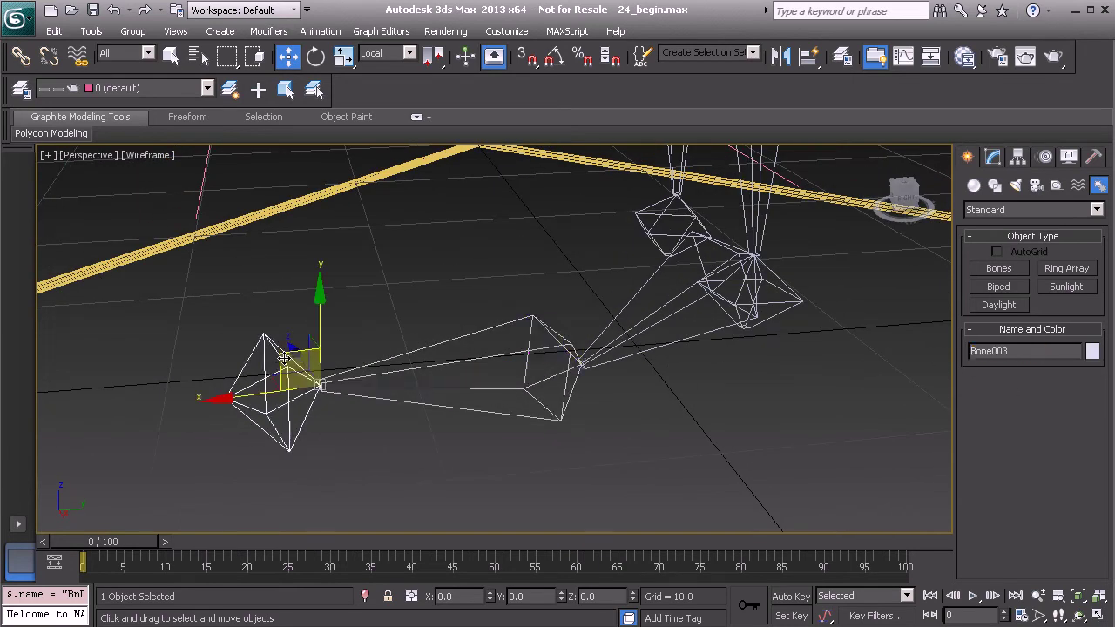
pyautogui.doubleClick(1029, 351)
pyautogui.hotkey('ctrl', 'v')
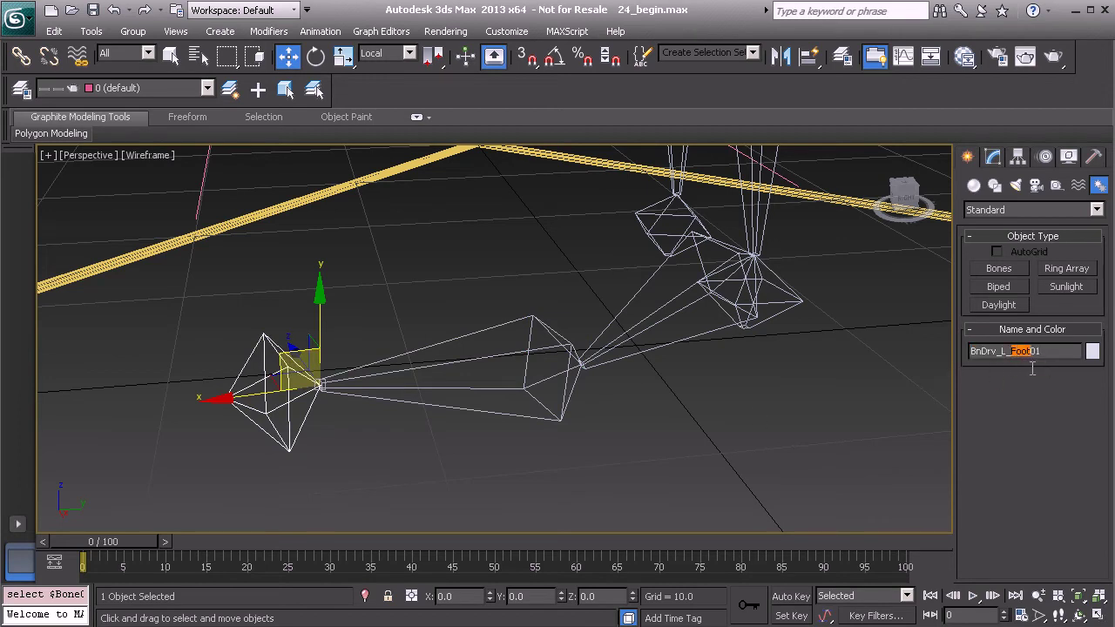
pyautogui.write('Toe')
pyautogui.press('Return')
# Step: Select the left ankle bone and examine how it meets the leg bones and compares with the right ankle
pyautogui.keyDown('alt'); pyautogui.moveTo(465, 268); pyautogui.dragTo(508, 319, button='middle'); pyautogui.keyUp('alt')
pyautogui.click(508, 316)
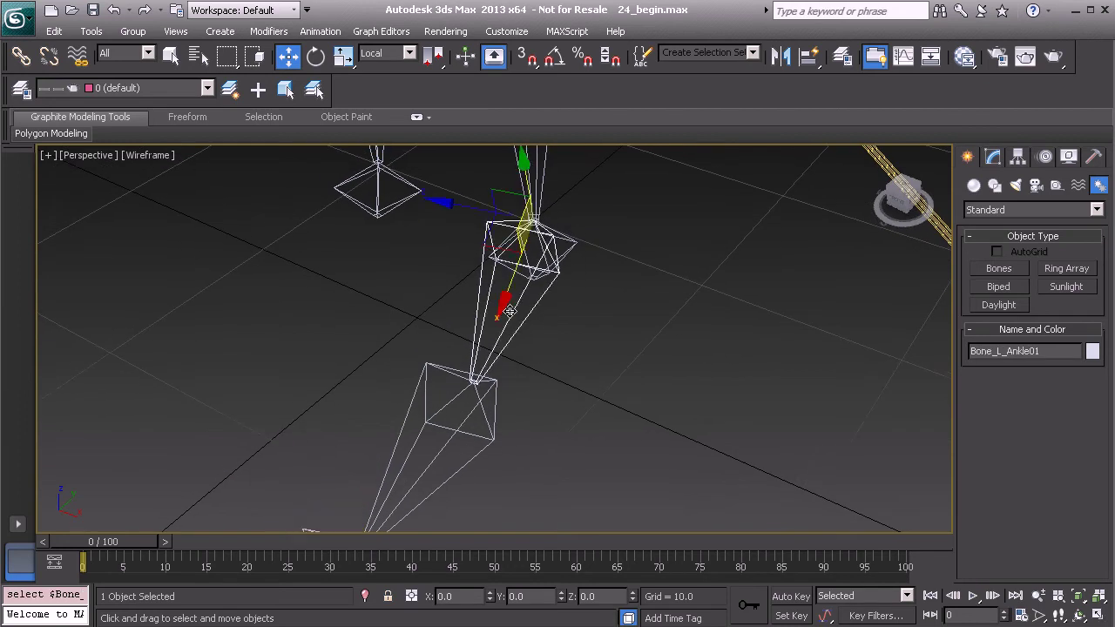
pyautogui.keyDown('alt'); pyautogui.moveTo(556, 356); pyautogui.dragTo(462, 261, button='middle'); pyautogui.keyUp('alt')
pyautogui.keyDown('alt'); pyautogui.moveTo(663, 346); pyautogui.dragTo(610, 342, button='middle'); pyautogui.keyUp('alt')
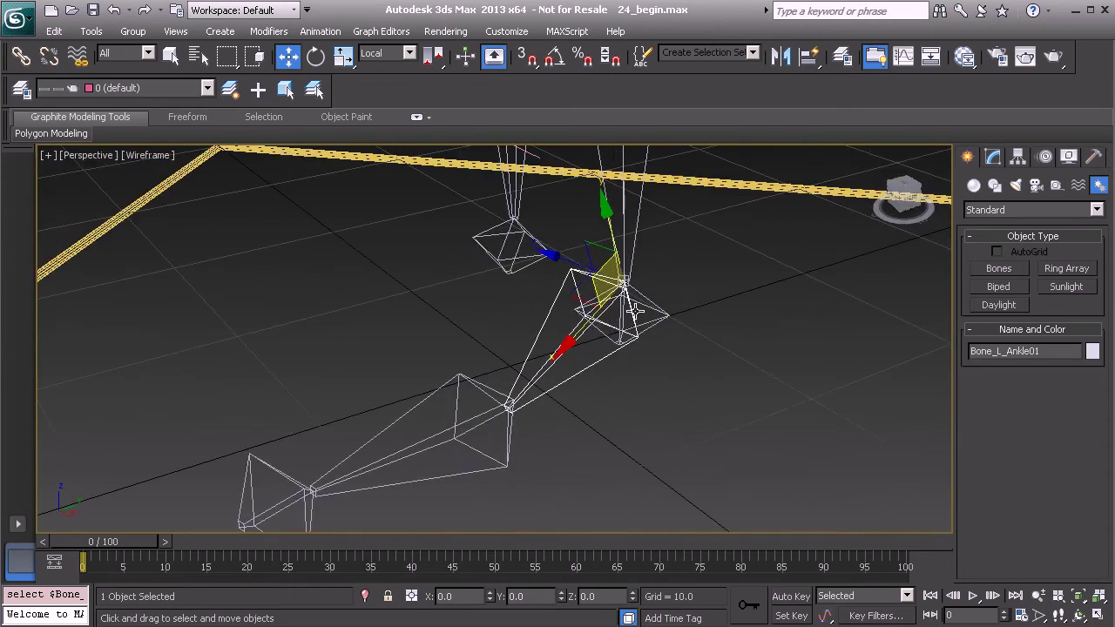
pyautogui.scroll(-5, 611, 268)
pyautogui.moveTo(537, 178); pyautogui.dragTo(547, 268, button='middle')
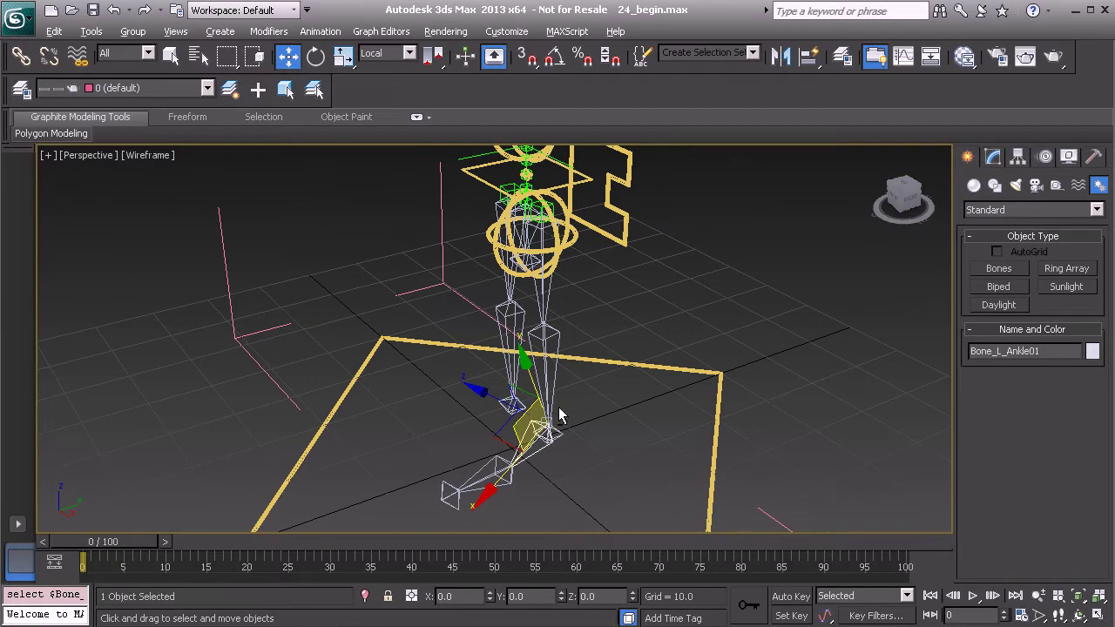
pyautogui.keyDown('alt'); pyautogui.moveTo(560, 405); pyautogui.dragTo(597, 408, button='middle'); pyautogui.keyUp('alt')
pyautogui.scroll(4, 572, 487)
pyautogui.moveTo(573, 490); pyautogui.dragTo(546, 369, button='middle')
pyautogui.scroll(4, 544, 368)
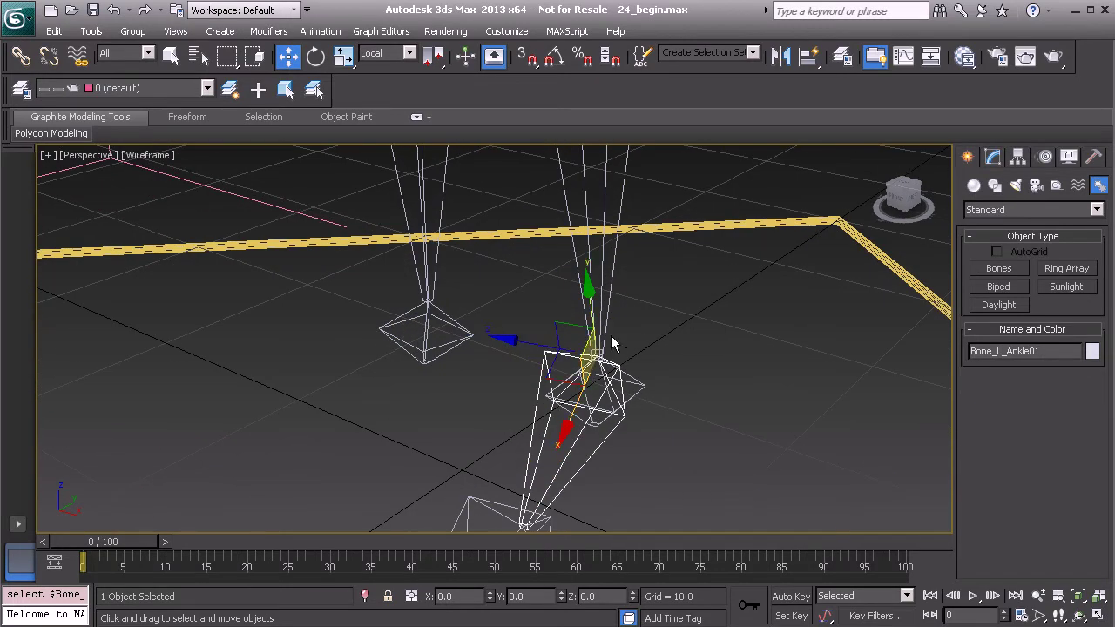
pyautogui.moveTo(610, 336); pyautogui.dragTo(581, 395, button='middle')
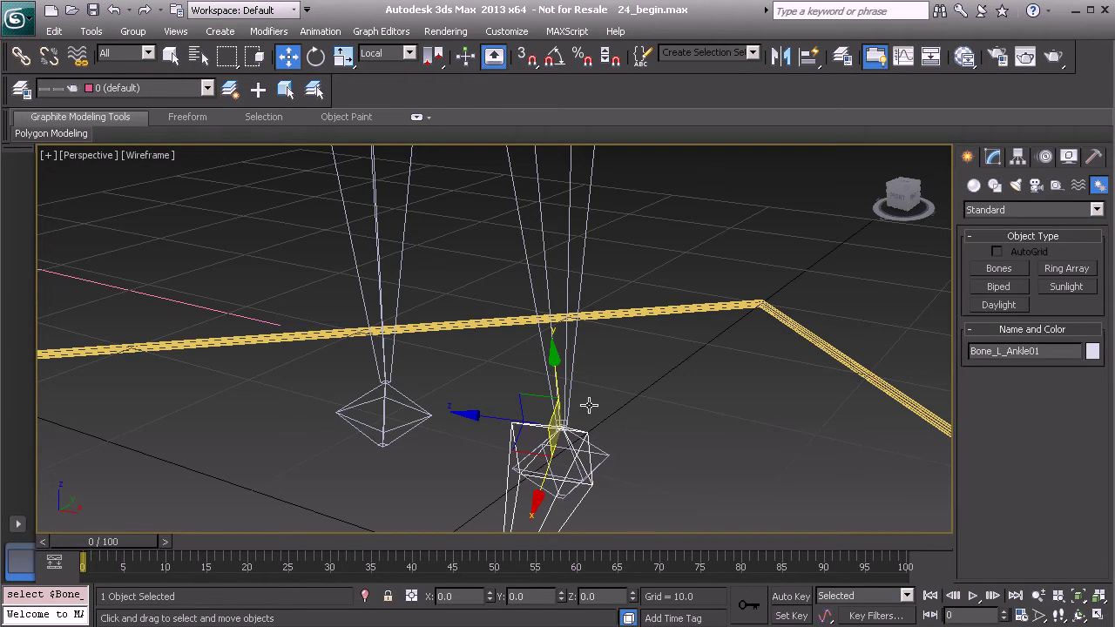
pyautogui.keyDown('alt'); pyautogui.moveTo(559, 436); pyautogui.dragTo(601, 403, button='middle'); pyautogui.keyUp('alt')
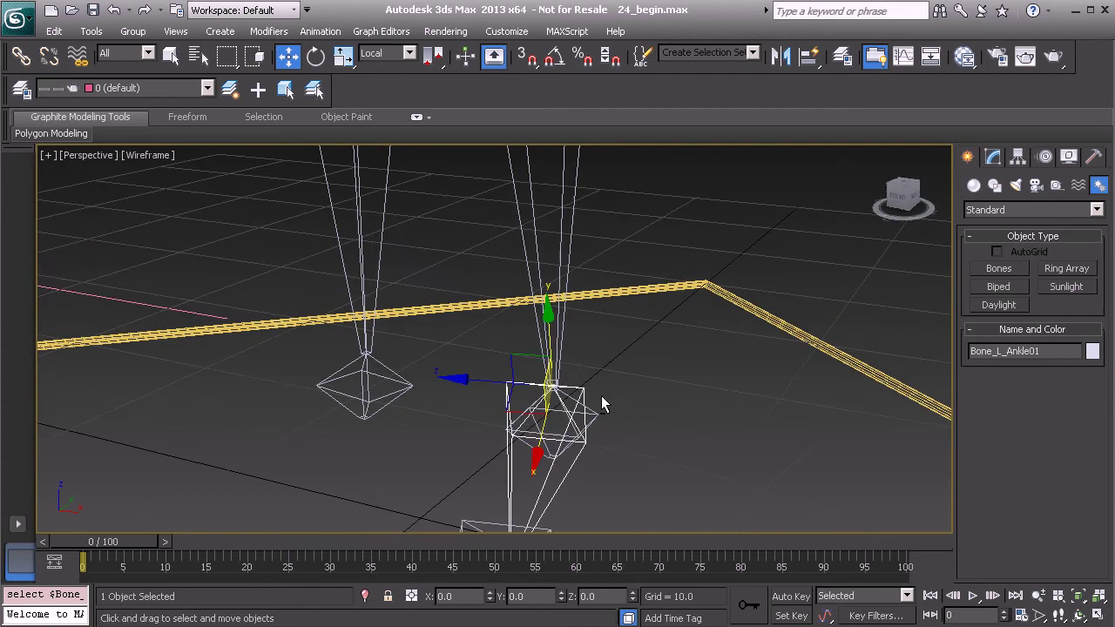
# Step: Create a point helper on the ground beside the left ankle bone
pyautogui.click(1056, 186)
pyautogui.click(998, 324)
pyautogui.keyDown('alt'); pyautogui.moveTo(784, 453); pyautogui.dragTo(694, 394, button='middle'); pyautogui.keyUp('alt')
pyautogui.click(684, 402)
pyautogui.press('w')
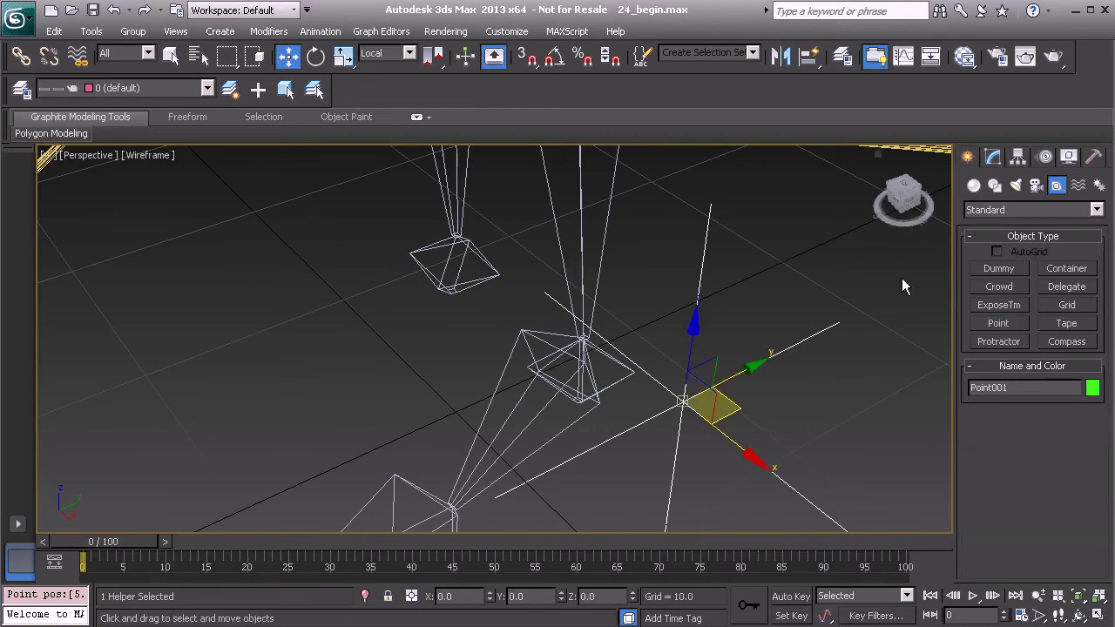
# Step: Display the point helper as a box instead of a cross, with a size of 4.0
pyautogui.click(993, 157)
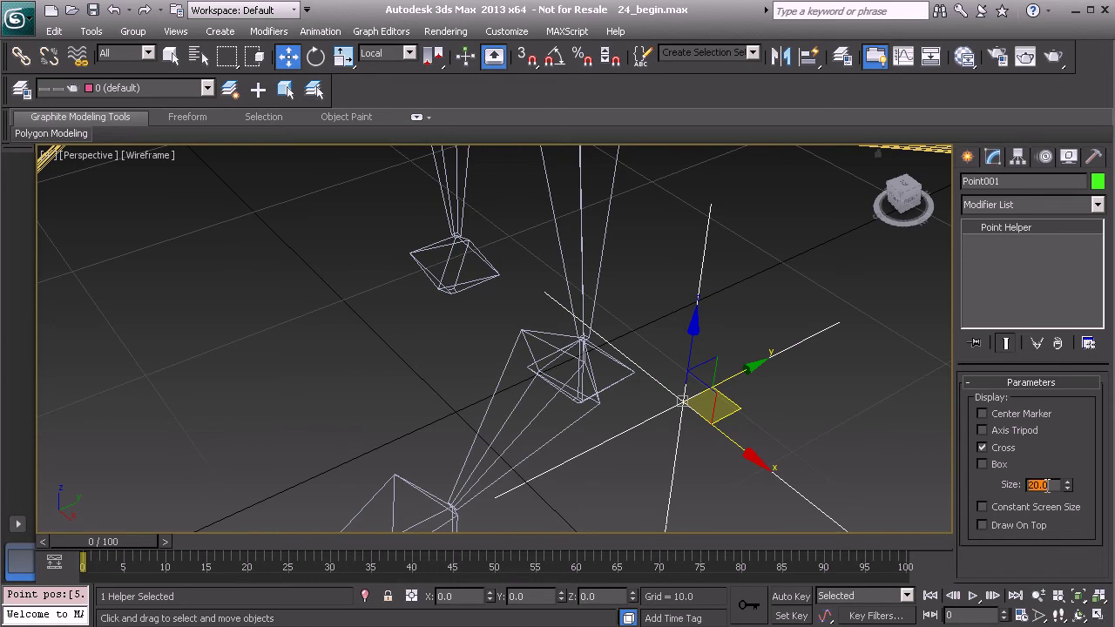
pyautogui.click(982, 447)
pyautogui.click(982, 465)
pyautogui.keyDown('alt'); pyautogui.moveTo(796, 479); pyautogui.dragTo(764, 453, button='middle'); pyautogui.keyUp('alt')
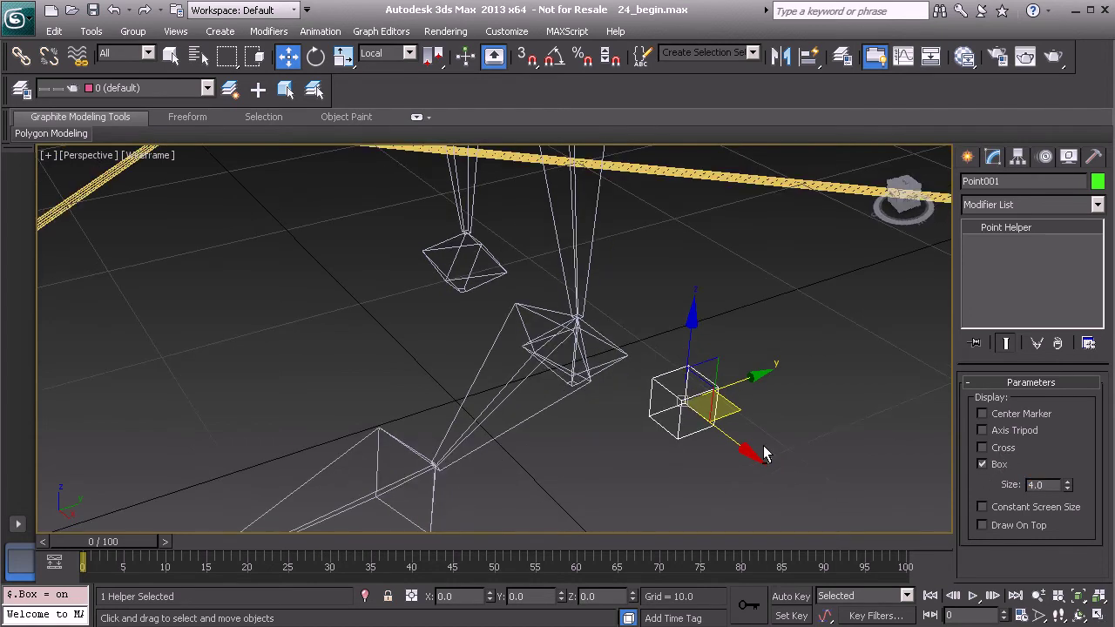
# Step: Align the point helper to the left ankle bone's pivot position and orientation on all axes, and rename it PtDrv_L_Ankle01
pyautogui.hotkey('alt', 'a')
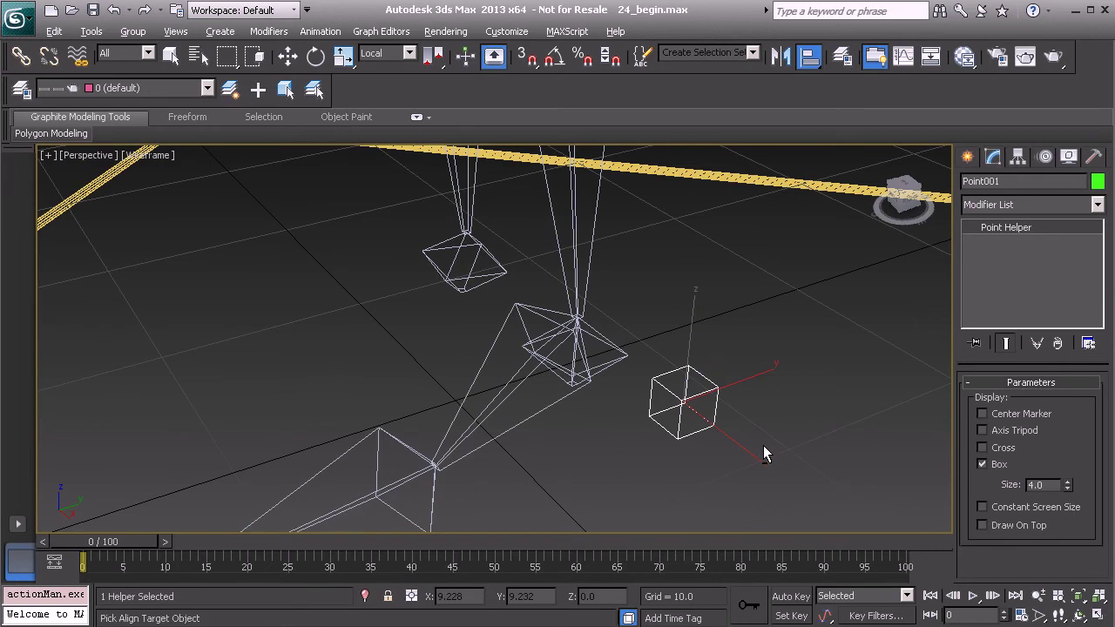
pyautogui.click(488, 352)
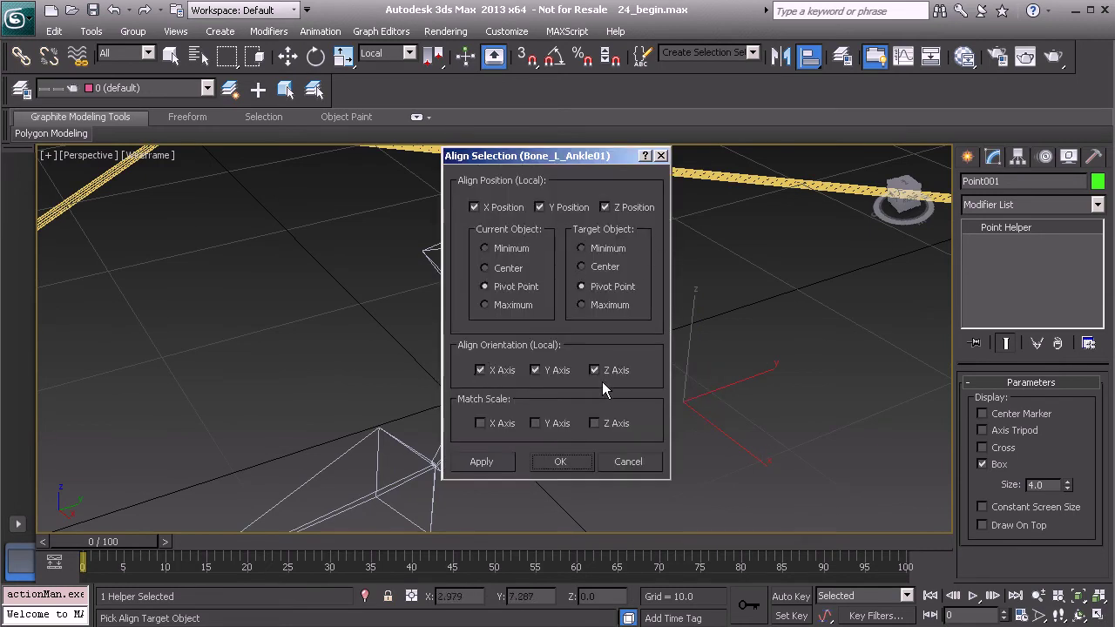
pyautogui.click(563, 462)
pyautogui.keyDown('alt'); pyautogui.moveTo(562, 463); pyautogui.dragTo(528, 353, button='middle'); pyautogui.keyUp('alt')
pyautogui.click(1011, 181)
pyautogui.write('P')
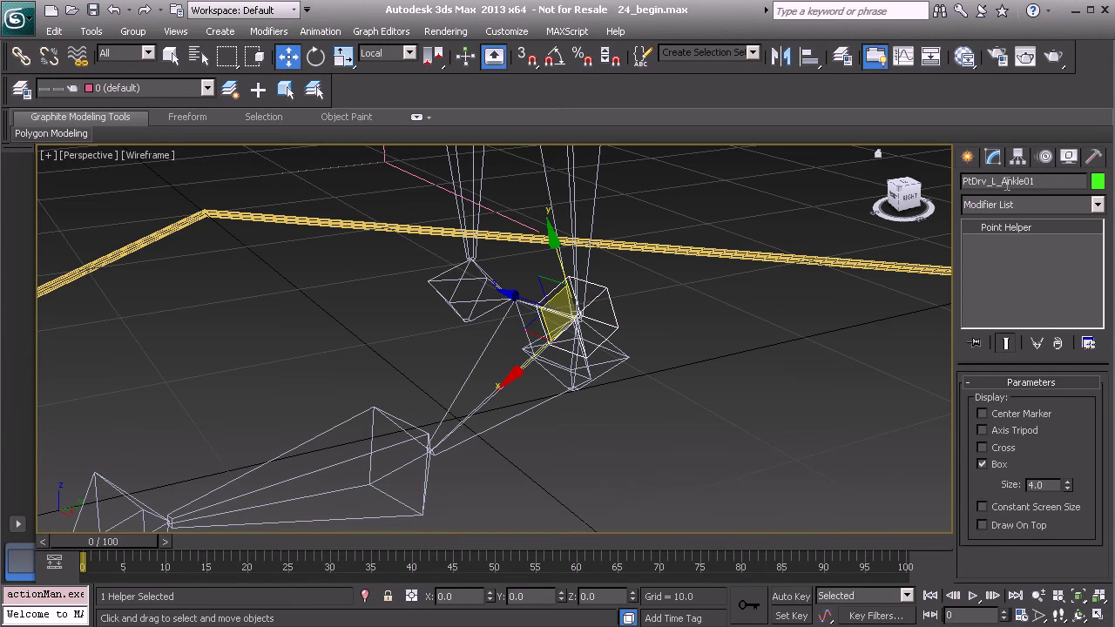
# Step: Clone the left ankle point helper as a copy named PtDrv_R_Ankle01
pyautogui.keyDown('alt'); pyautogui.moveTo(522, 353); pyautogui.dragTo(607, 327, button='middle'); pyautogui.keyUp('alt')
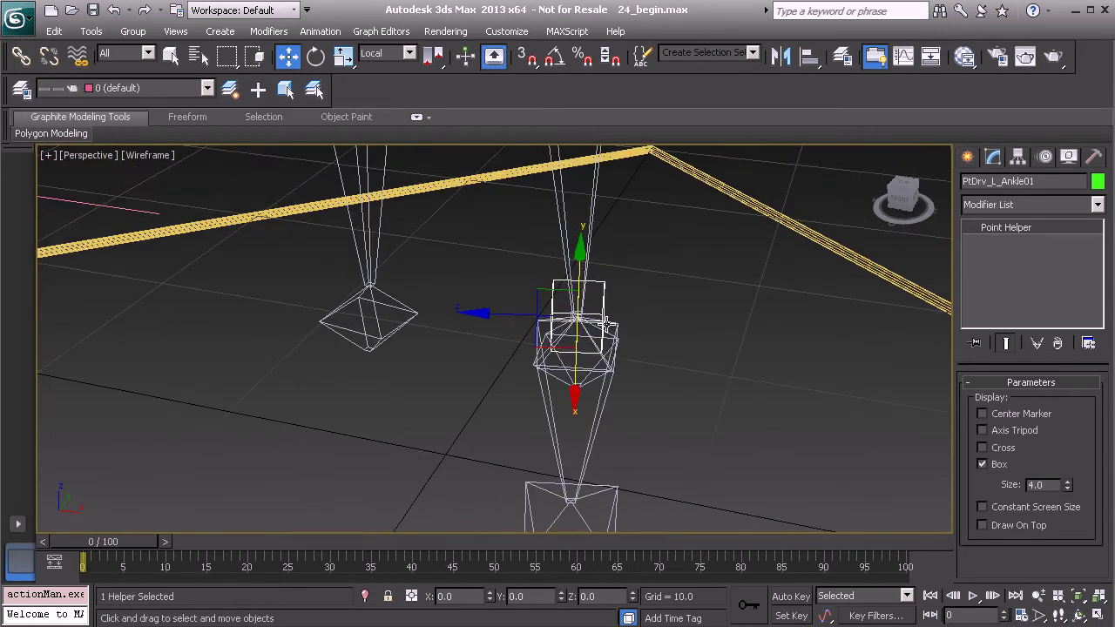
pyautogui.hotkey('ctrl', 'v')
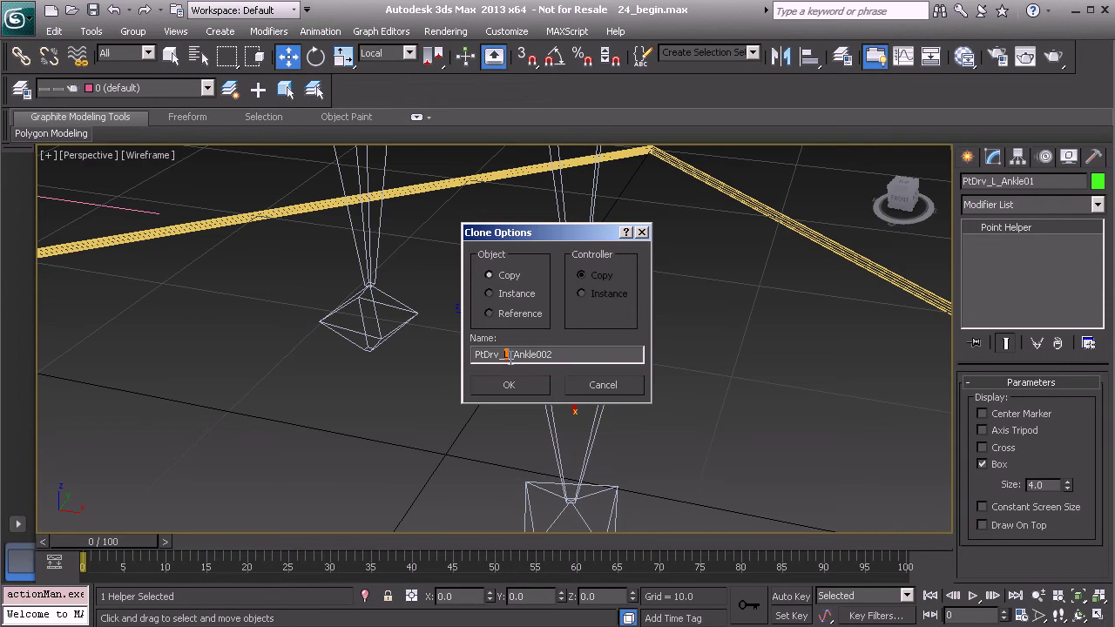
pyautogui.write('R')
pyautogui.click(522, 389)
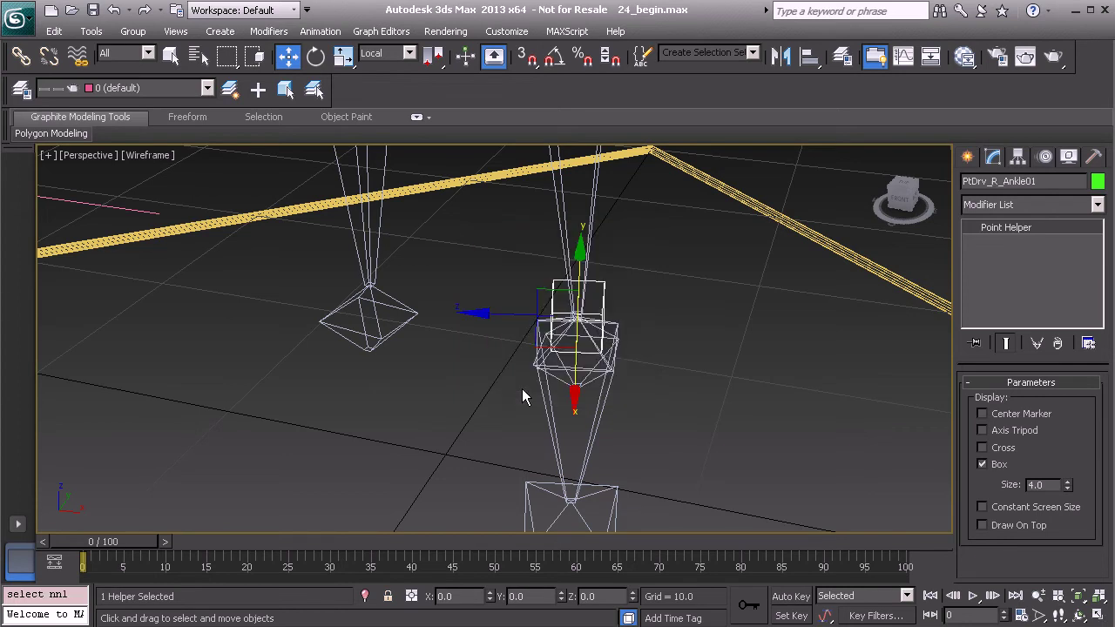
# Step: Move the right ankle point helper to X -4.453 in the World coordinate system
pyautogui.keyDown('alt'); pyautogui.moveTo(526, 388); pyautogui.dragTo(537, 369, button='middle'); pyautogui.keyUp('alt')
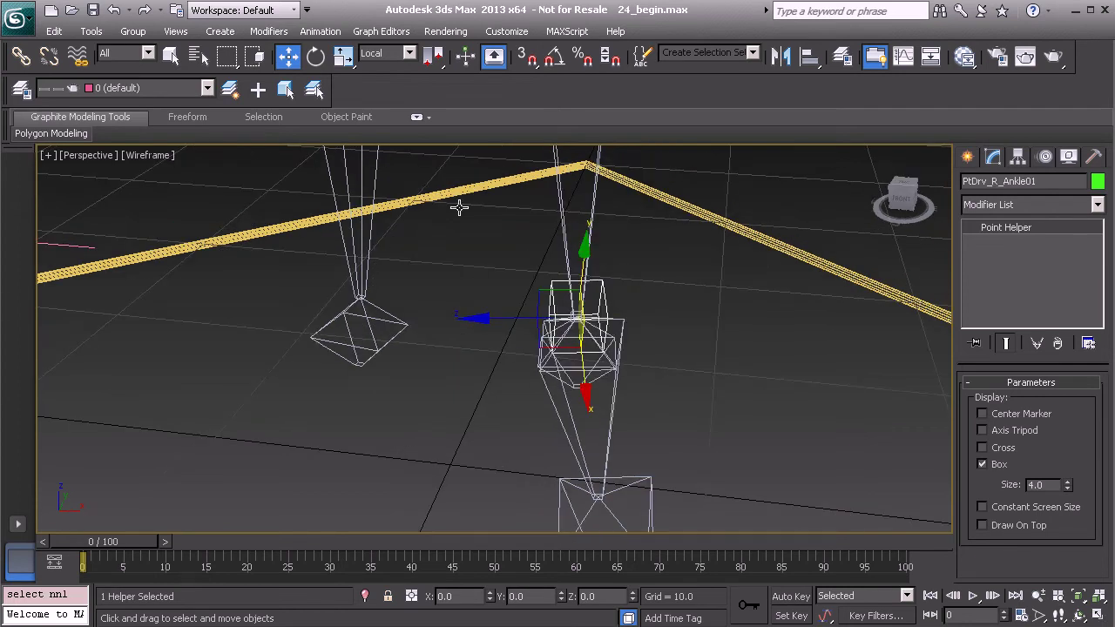
pyautogui.click(390, 54)
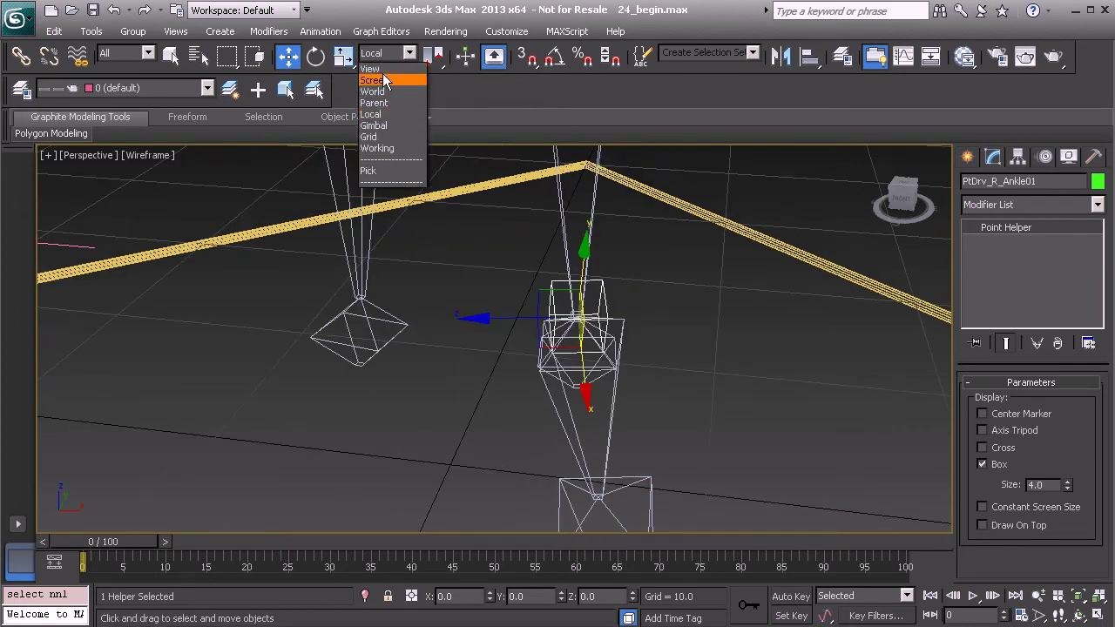
pyautogui.click(377, 91)
pyautogui.moveTo(500, 329)
pyautogui.keyDown('alt'); pyautogui.mouseDown(button='middle')
pyautogui.moveTo(470, 349)
pyautogui.moveTo(499, 332)
pyautogui.mouseUp(button='middle'); pyautogui.keyUp('alt')
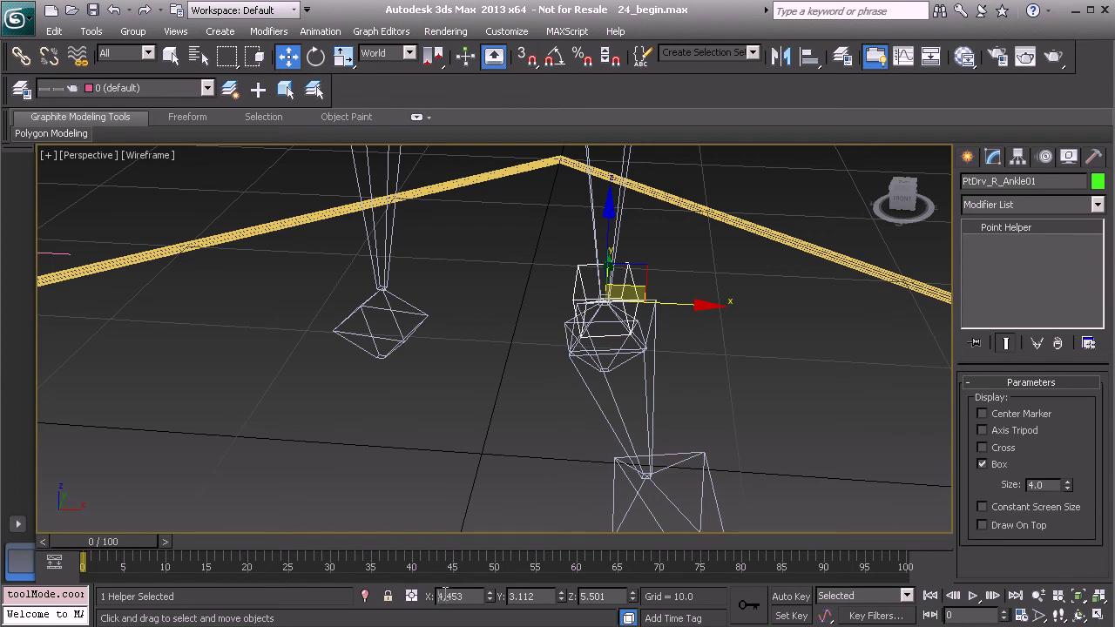
pyautogui.press('Return')
pyautogui.moveTo(475, 380); pyautogui.dragTo(538, 387, button='middle')
# Step: Select the left ankle bone with its foot and toe bones and bone-mirror them across X, flipping the Y bone axis, with offset -8.0
pyautogui.keyDown('alt'); pyautogui.moveTo(716, 409); pyautogui.dragTo(617, 382, button='middle'); pyautogui.keyUp('alt')
pyautogui.click(642, 349)
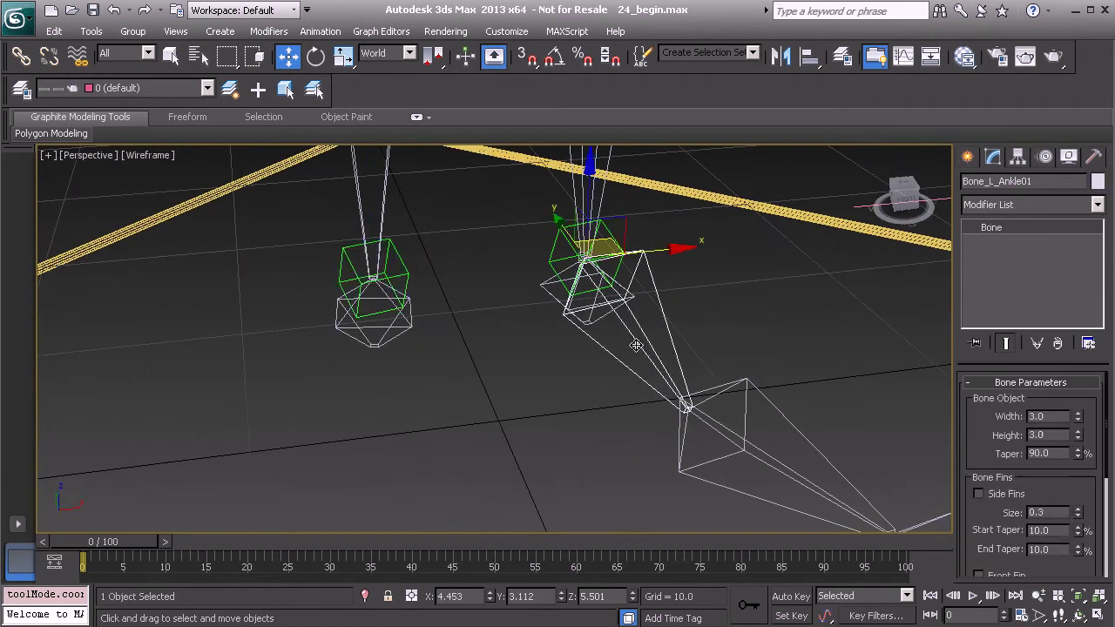
pyautogui.keyDown('alt'); pyautogui.moveTo(751, 405); pyautogui.dragTo(629, 388, button='middle'); pyautogui.keyUp('alt')
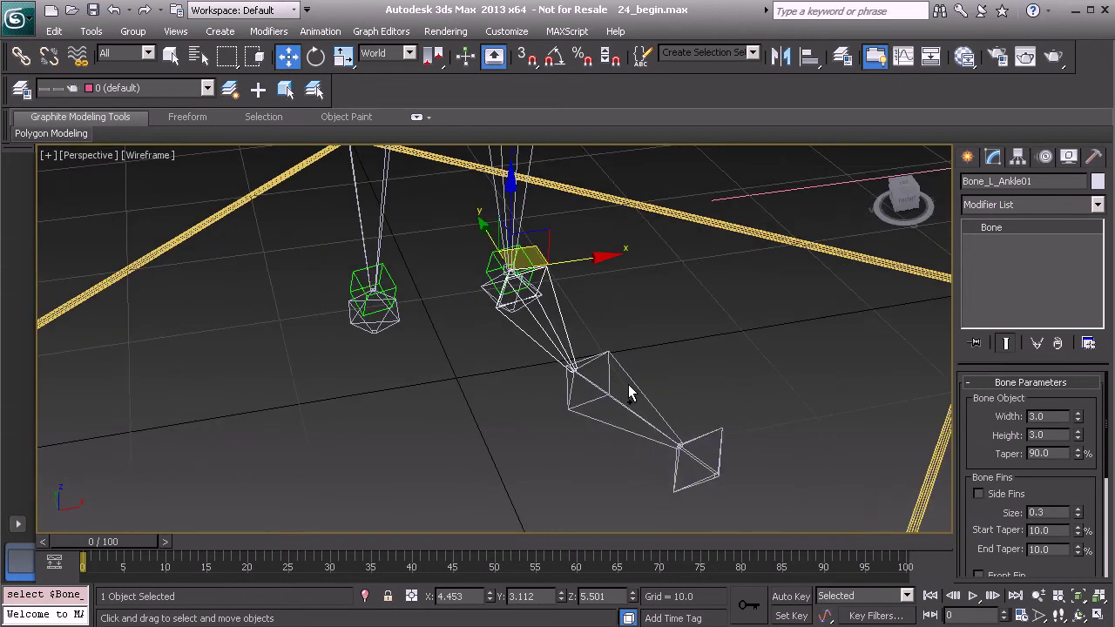
pyautogui.rightClick(624, 256)
pyautogui.click(676, 313)
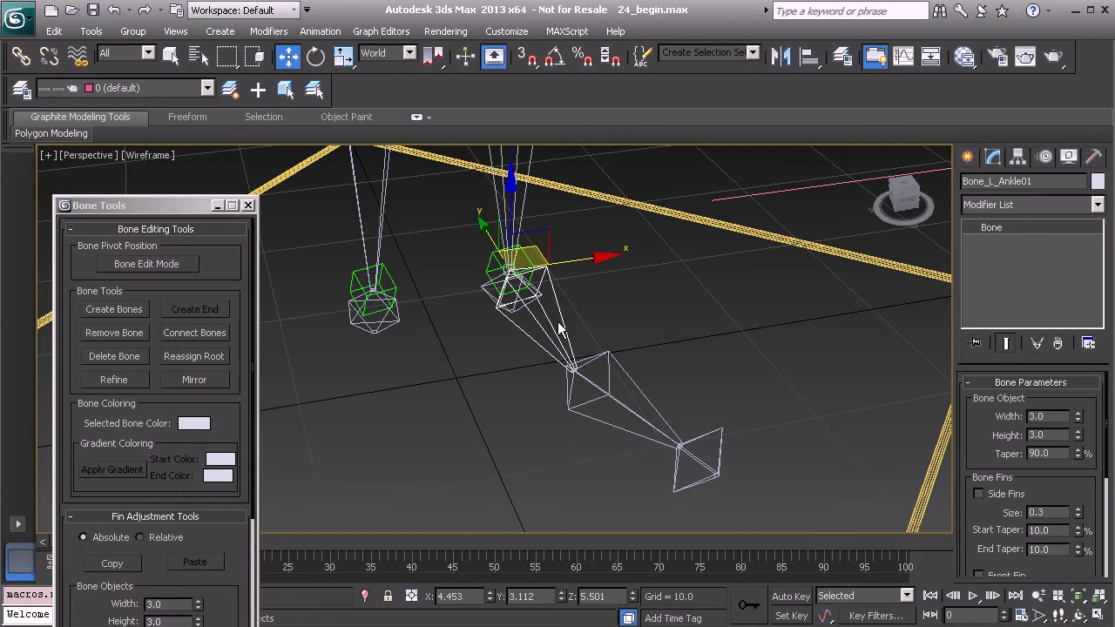
pyautogui.doubleClick(565, 323)
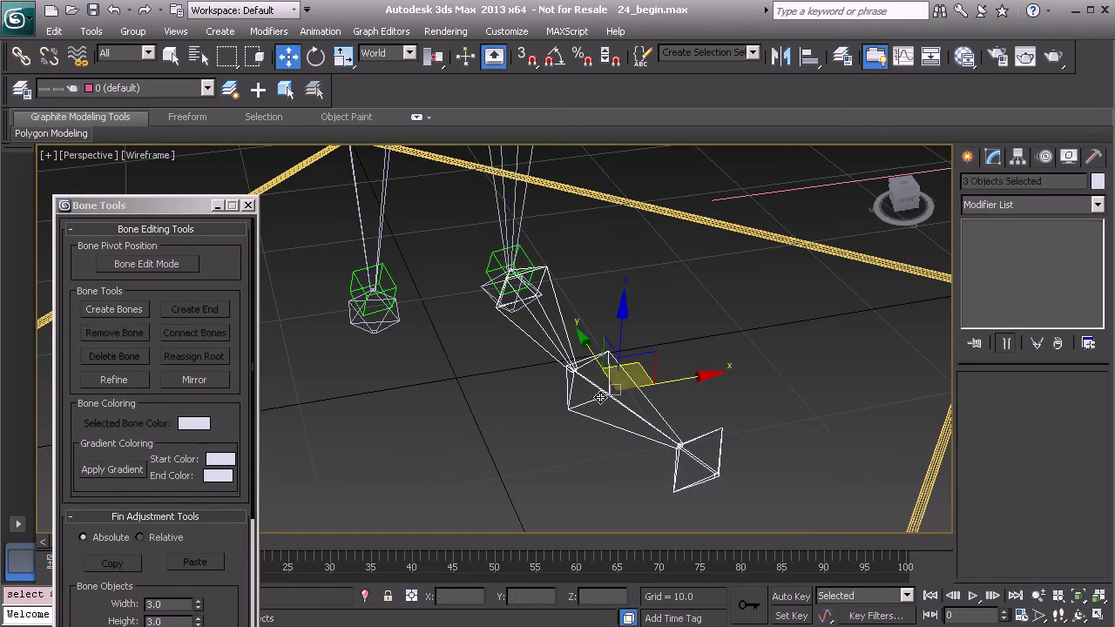
pyautogui.click(204, 379)
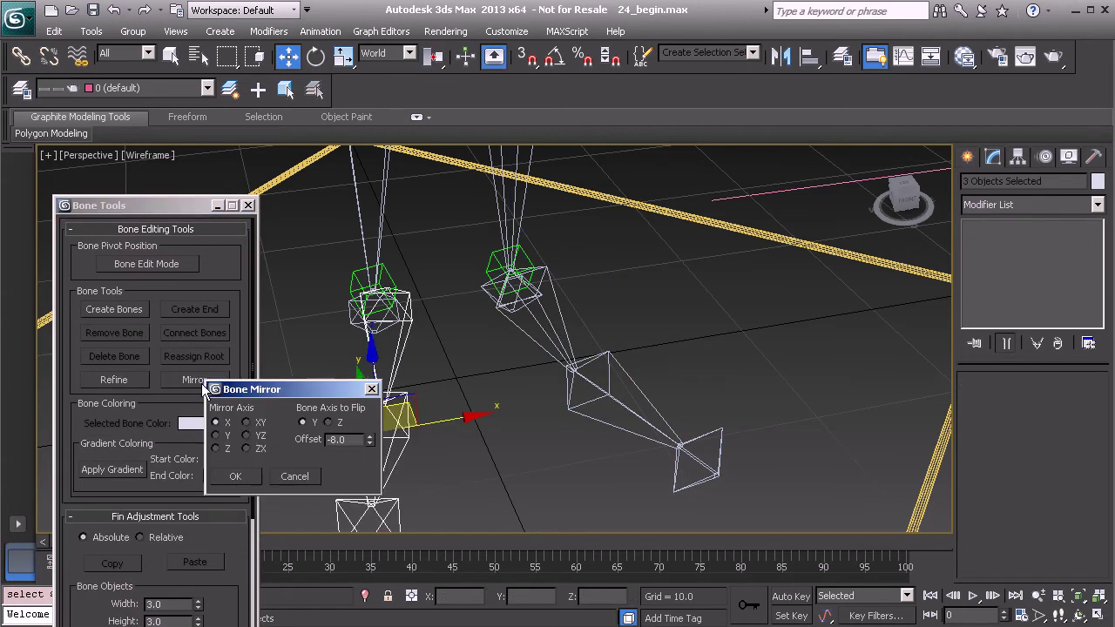
pyautogui.moveTo(310, 392); pyautogui.dragTo(320, 325)
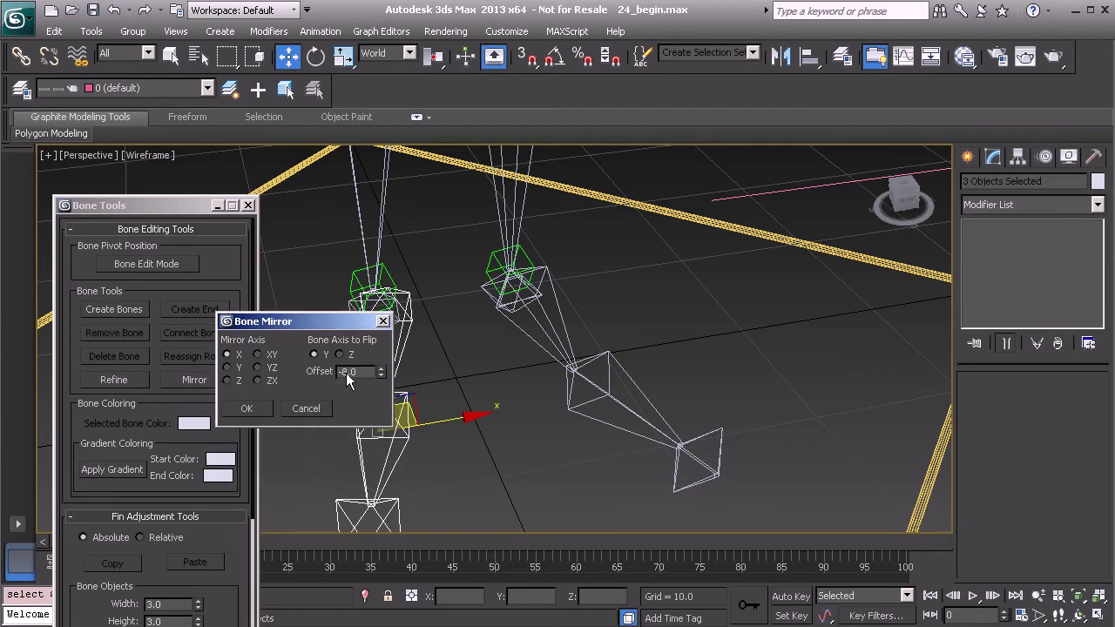
pyautogui.click(245, 410)
# Step: Align the mirrored ankle bone to the right ankle point helper
pyautogui.moveTo(503, 366)
pyautogui.keyDown('alt'); pyautogui.mouseDown(button='middle')
pyautogui.moveTo(480, 389)
pyautogui.moveTo(432, 391)
pyautogui.moveTo(481, 357)
pyautogui.moveTo(449, 354)
pyautogui.moveTo(513, 379)
pyautogui.mouseUp(button='middle'); pyautogui.keyUp('alt')
pyautogui.click(469, 365)
pyautogui.hotkey('alt', 'a')
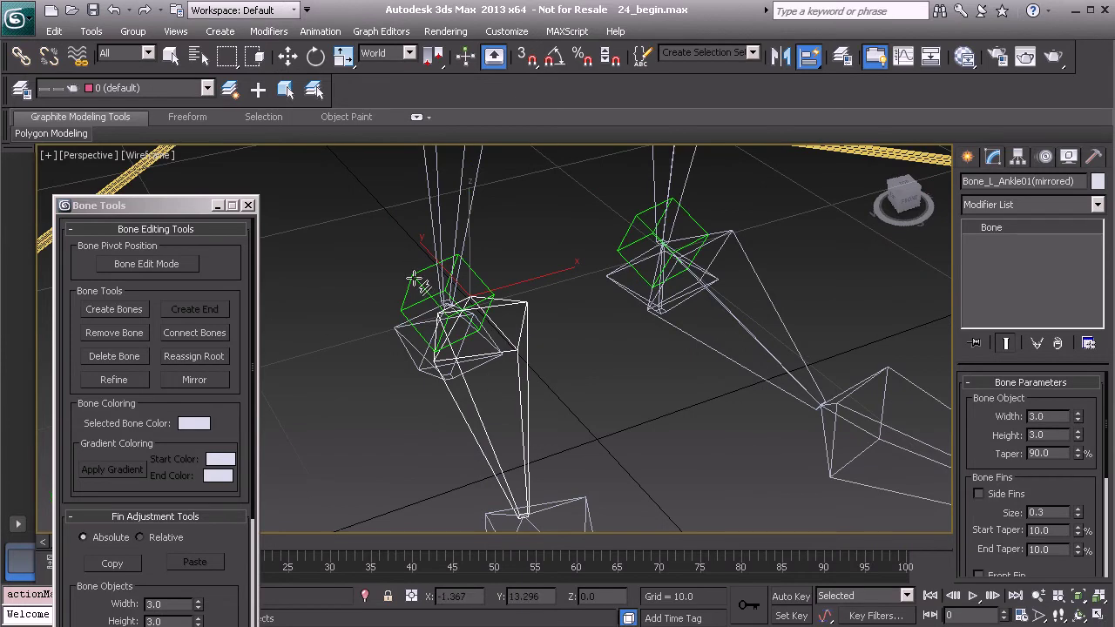
pyautogui.click(414, 278)
pyautogui.keyDown('alt'); pyautogui.moveTo(625, 343); pyautogui.dragTo(523, 390, button='middle'); pyautogui.keyUp('alt')
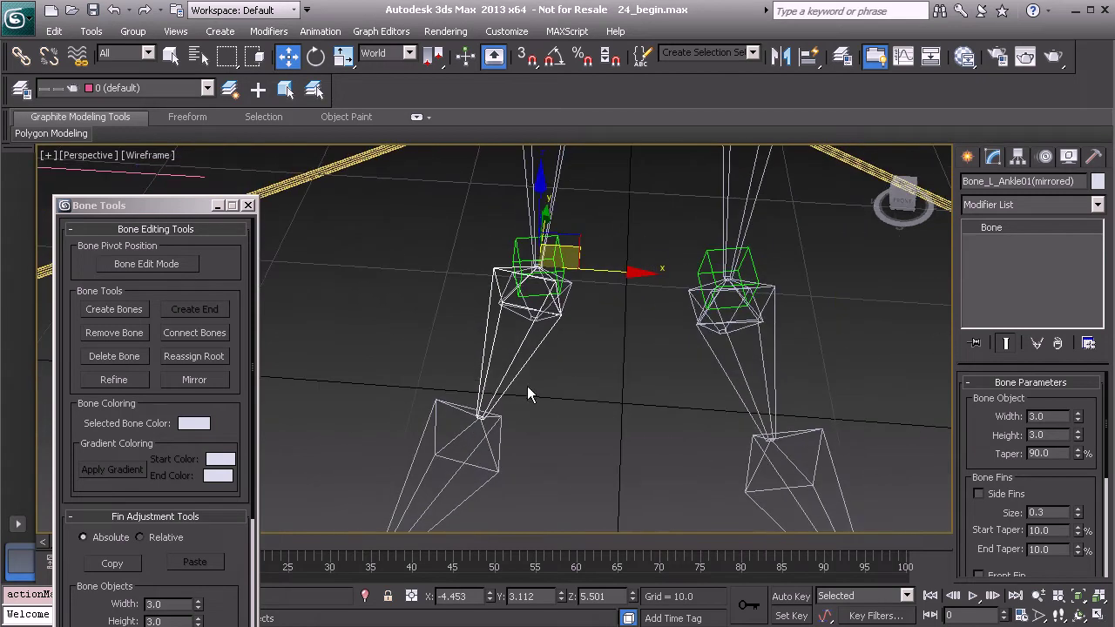
# Step: Rename the mirrored ankle bone Bone_R_Ankle01
pyautogui.moveTo(989, 181); pyautogui.dragTo(996, 181)
pyautogui.write('R')
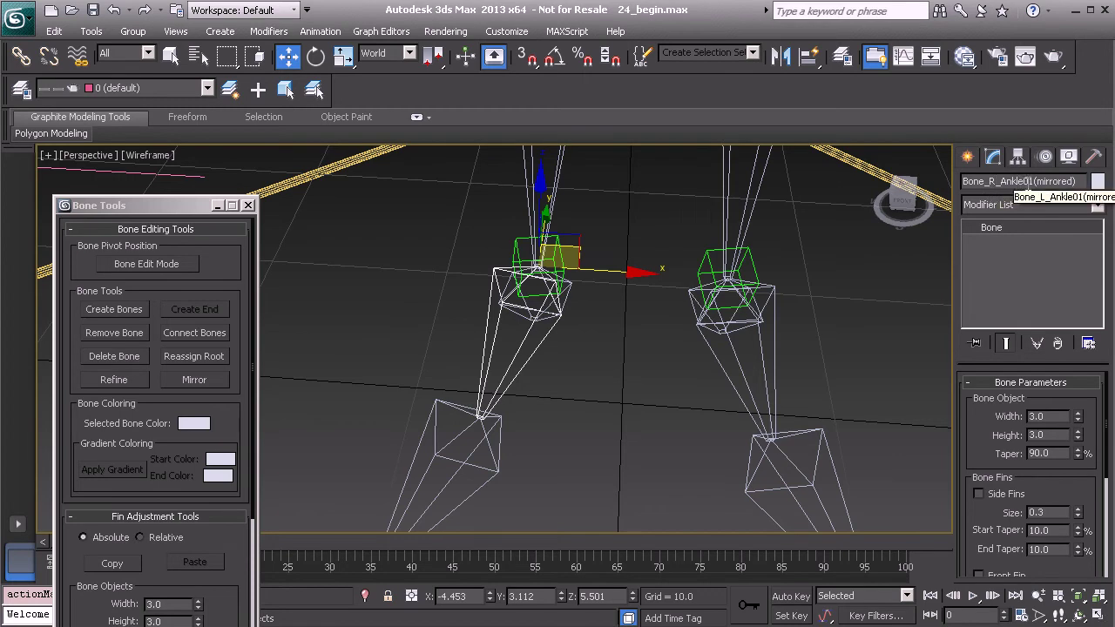
pyautogui.moveTo(1035, 181); pyautogui.dragTo(1083, 183)
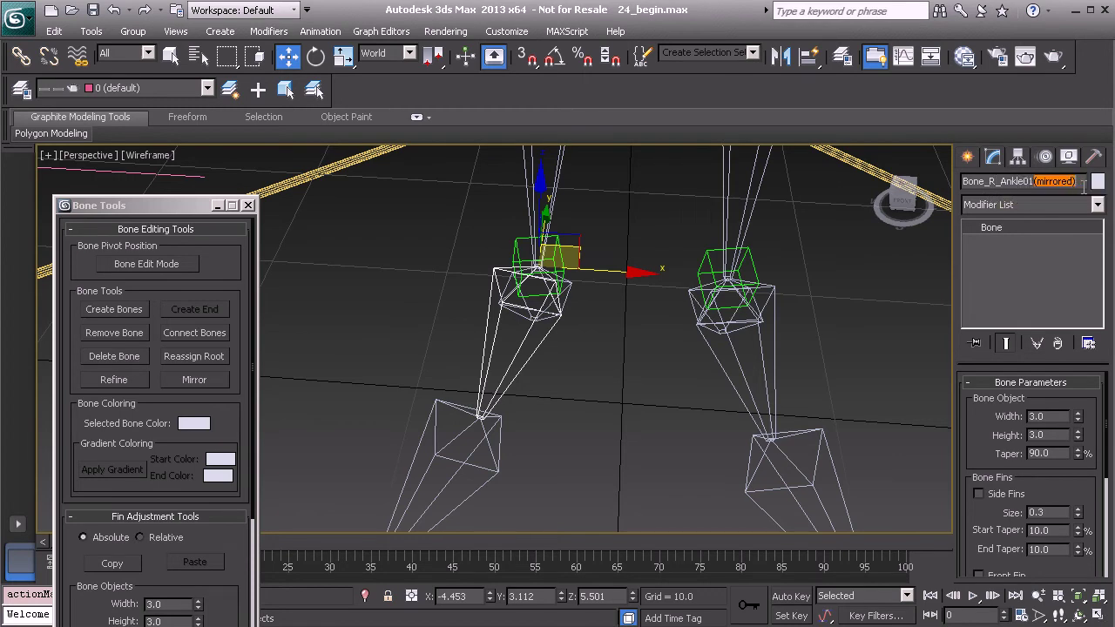
pyautogui.press('BackSpace')
pyautogui.keyDown('alt'); pyautogui.moveTo(523, 343); pyautogui.dragTo(529, 324, button='middle'); pyautogui.keyUp('alt')
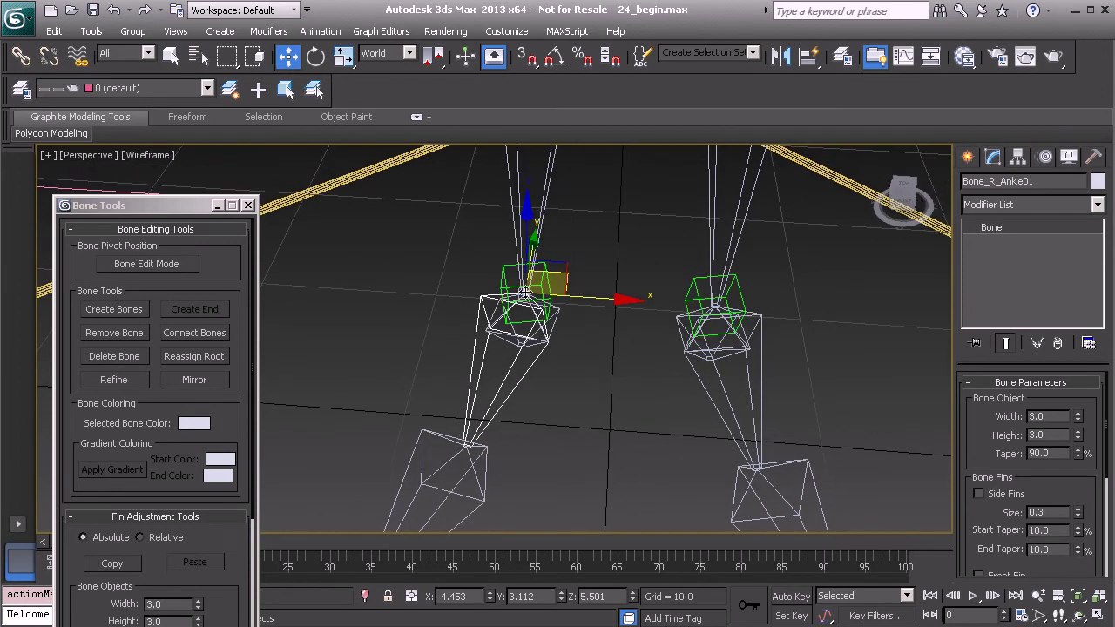
# Step: Align the right ankle point helper to Bone_R_Ankle01 in position and orientation, pivot point to pivot point
pyautogui.click(507, 277)
pyautogui.moveTo(508, 277)
pyautogui.keyDown('alt'); pyautogui.mouseDown(button='middle')
pyautogui.moveTo(544, 337)
pyautogui.moveTo(491, 294)
pyautogui.moveTo(522, 286)
pyautogui.mouseUp(button='middle'); pyautogui.keyUp('alt')
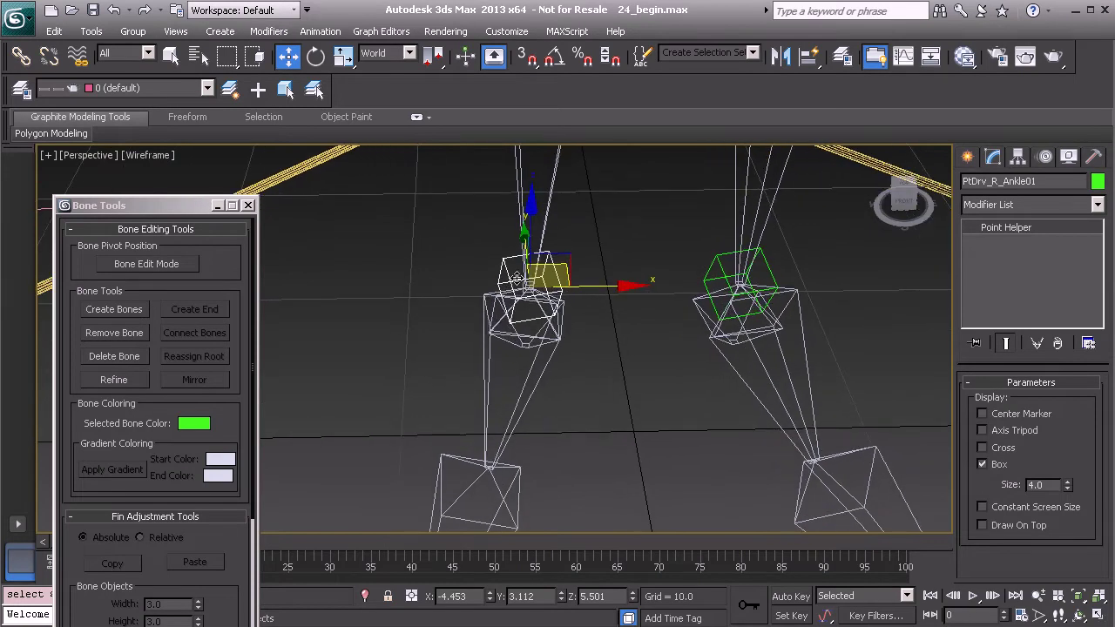
pyautogui.hotkey('alt', 'a')
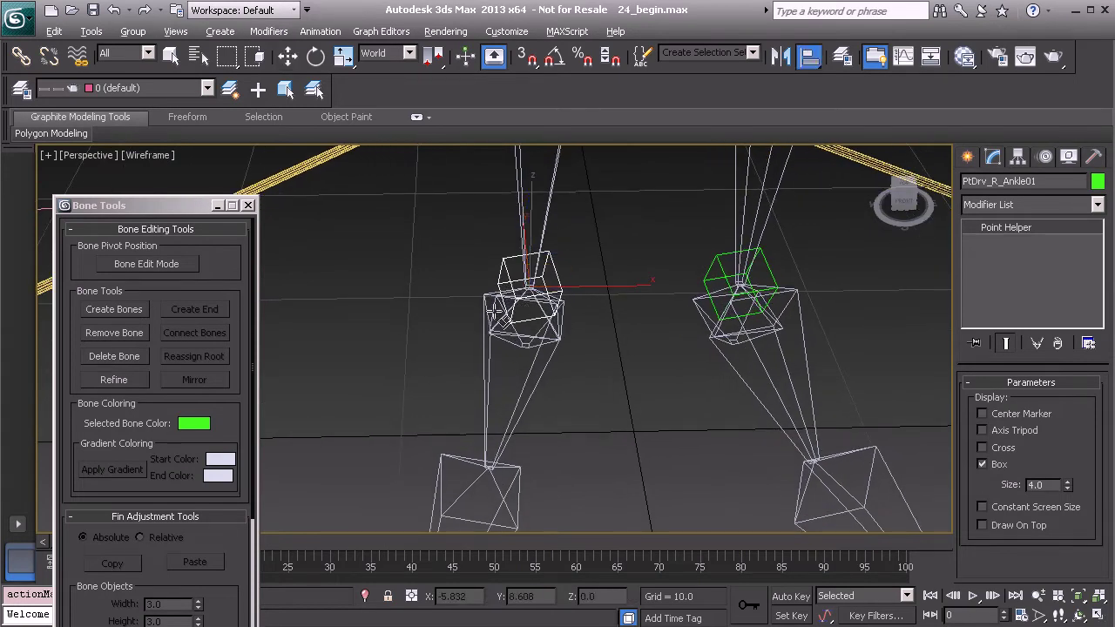
pyautogui.click(485, 353)
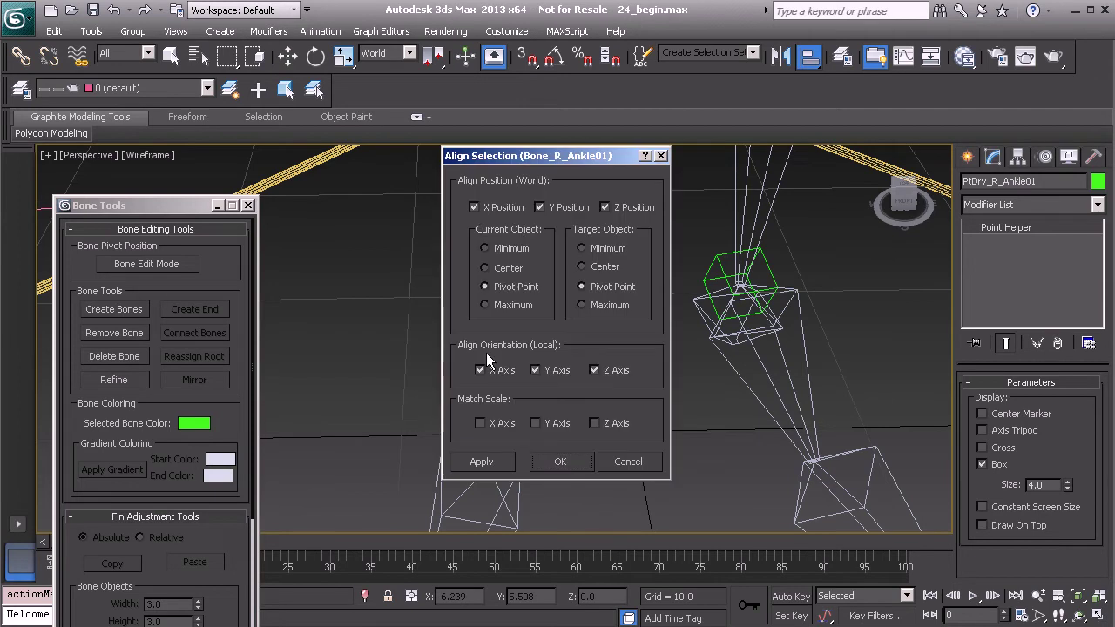
pyautogui.click(566, 460)
# Step: Link the right and left ankle bones as children of their respective ankle point helpers
pyautogui.keyDown('alt'); pyautogui.moveTo(600, 359); pyautogui.dragTo(547, 329, button='middle'); pyautogui.keyUp('alt')
pyautogui.click(492, 366)
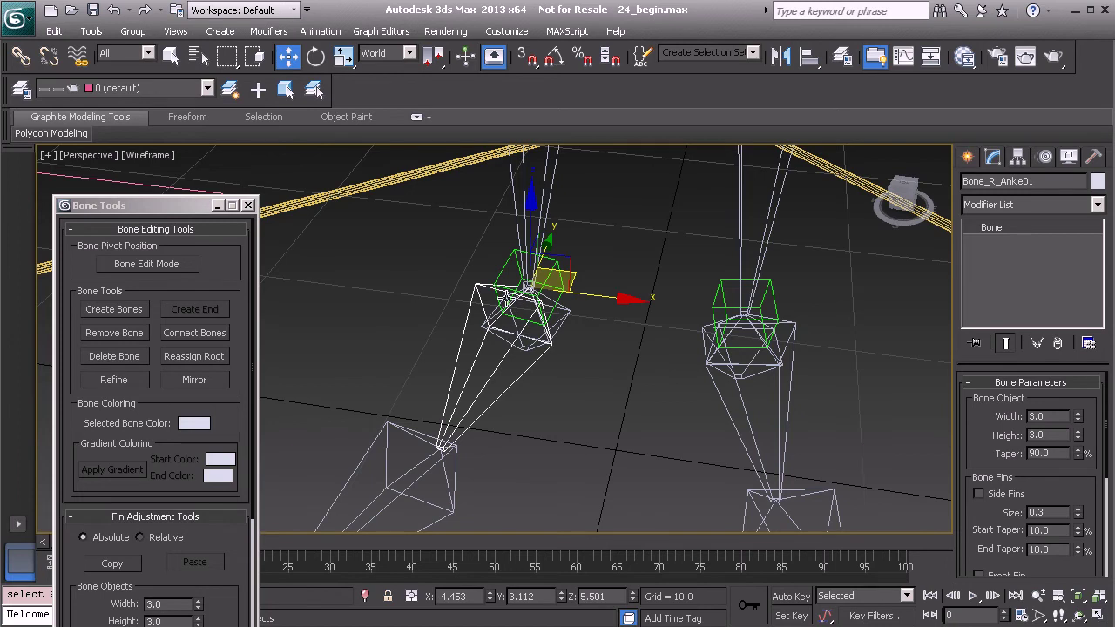
pyautogui.moveTo(511, 322); pyautogui.dragTo(510, 363, button='middle')
pyautogui.scroll(4, 509, 363)
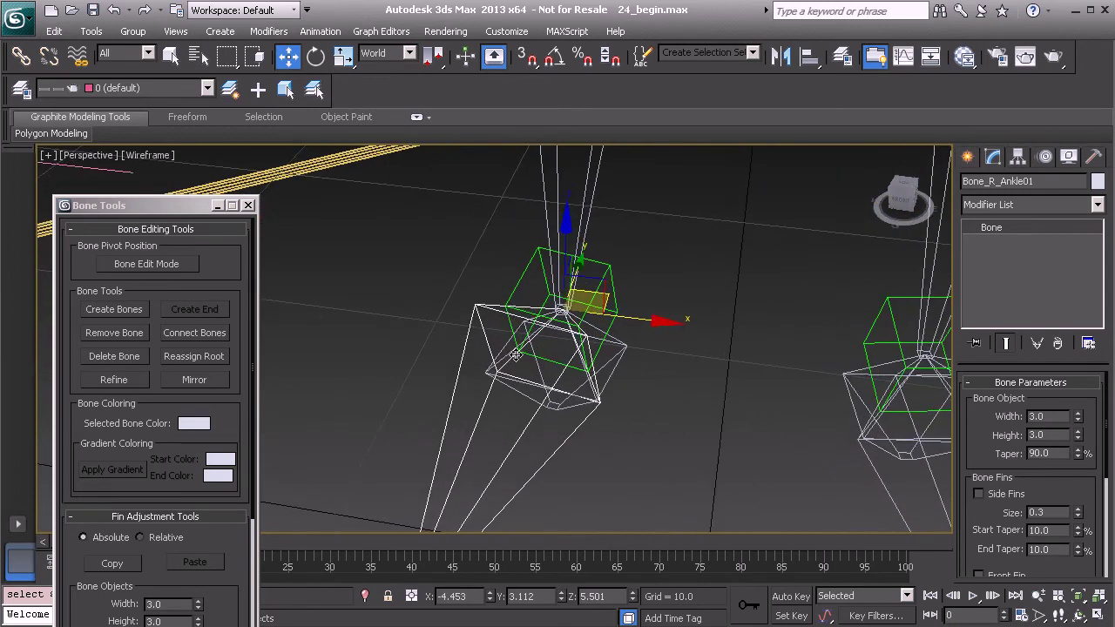
pyautogui.keyDown('alt'); pyautogui.moveTo(516, 332); pyautogui.dragTo(506, 327, button='middle'); pyautogui.keyUp('alt')
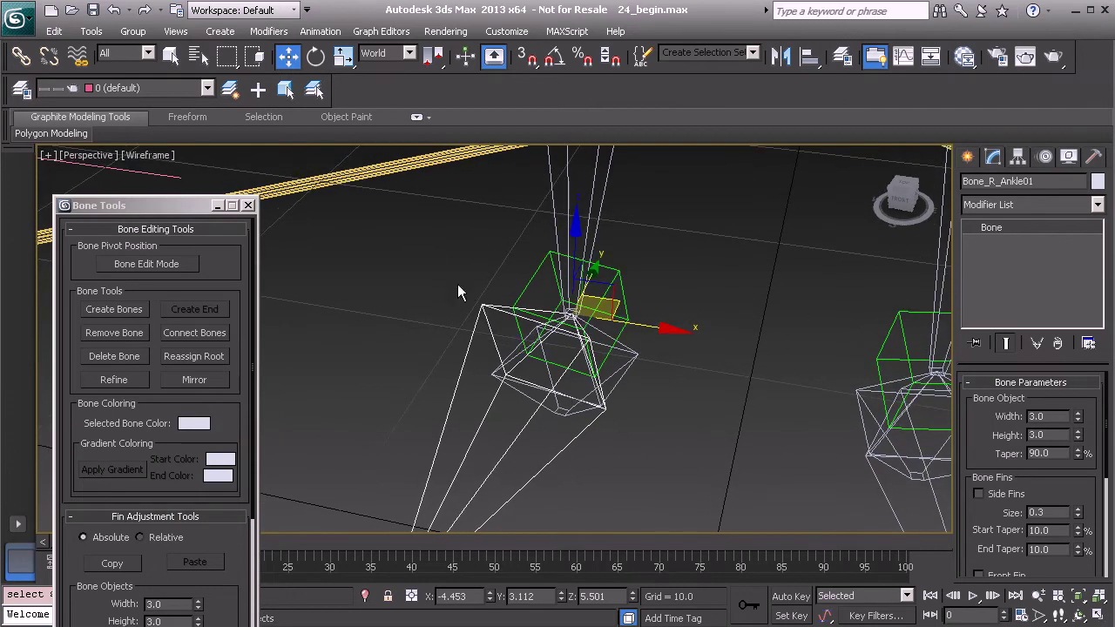
pyautogui.click(21, 55)
pyautogui.moveTo(487, 312); pyautogui.dragTo(471, 254)
pyautogui.moveTo(534, 274); pyautogui.dragTo(534, 277)
pyautogui.moveTo(786, 326); pyautogui.dragTo(642, 293, button='middle')
pyautogui.moveTo(861, 384); pyautogui.dragTo(829, 314)
# Step: Select both ankle point helpers and link them to the large yellow control shape on the ground
pyautogui.click(829, 315)
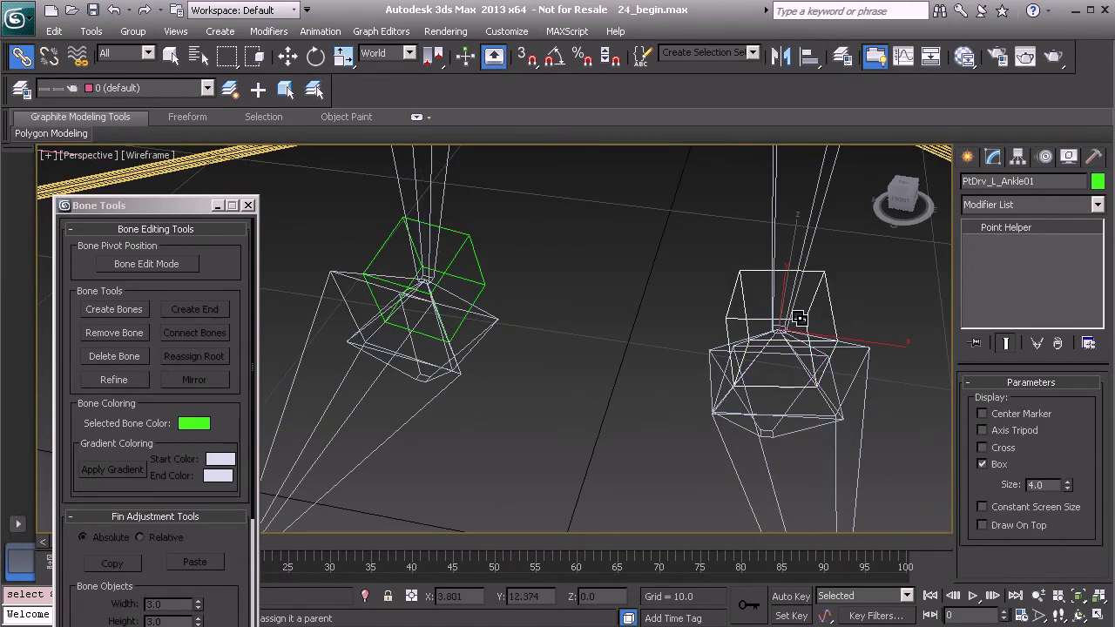
pyautogui.keyDown('ctrl'); pyautogui.click(465, 247); pyautogui.keyUp('ctrl')
pyautogui.scroll(-5, 533, 296)
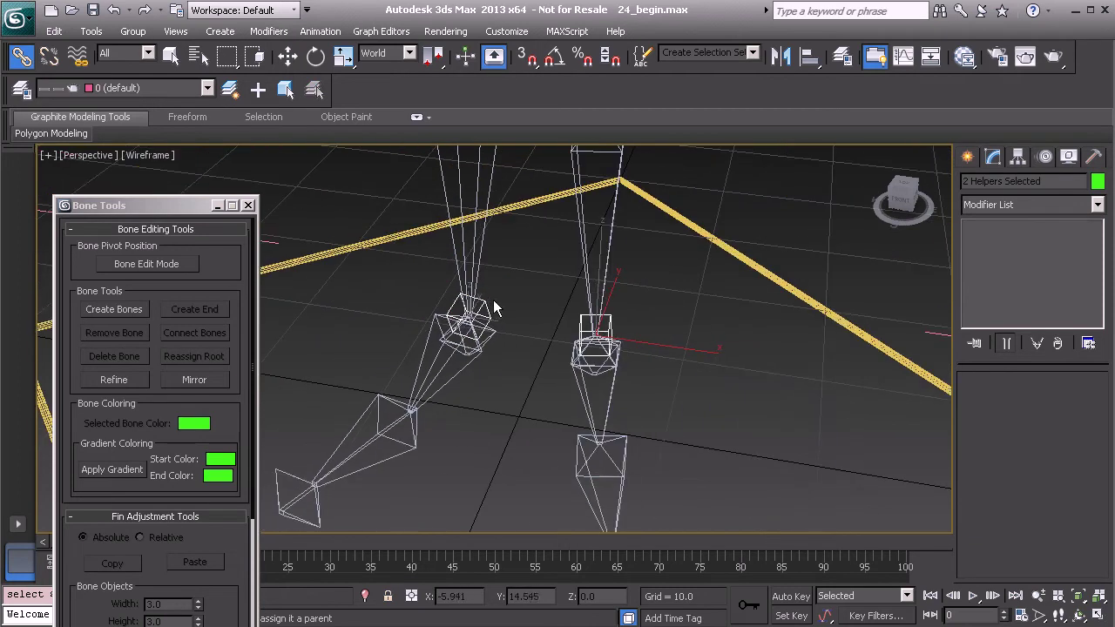
pyautogui.moveTo(485, 307); pyautogui.dragTo(530, 199)
# Step: Select the left ankle bone with its foot and toe bones and freeze their transforms
pyautogui.keyDown('alt'); pyautogui.moveTo(527, 396); pyautogui.dragTo(555, 389, button='middle'); pyautogui.keyUp('alt')
pyautogui.click(551, 387)
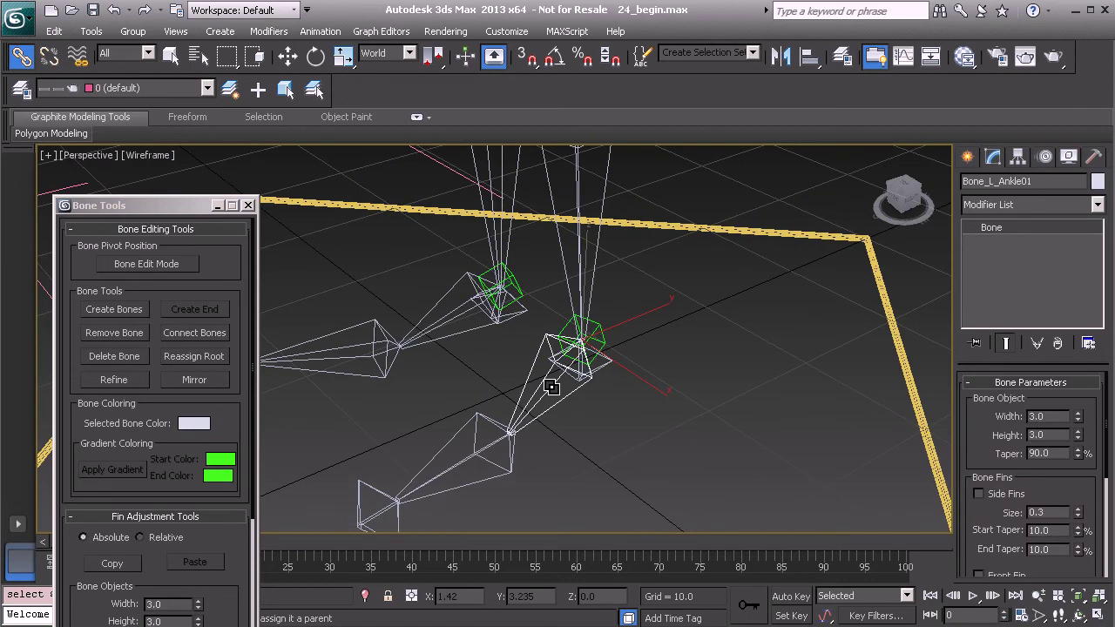
pyautogui.doubleClick(552, 387)
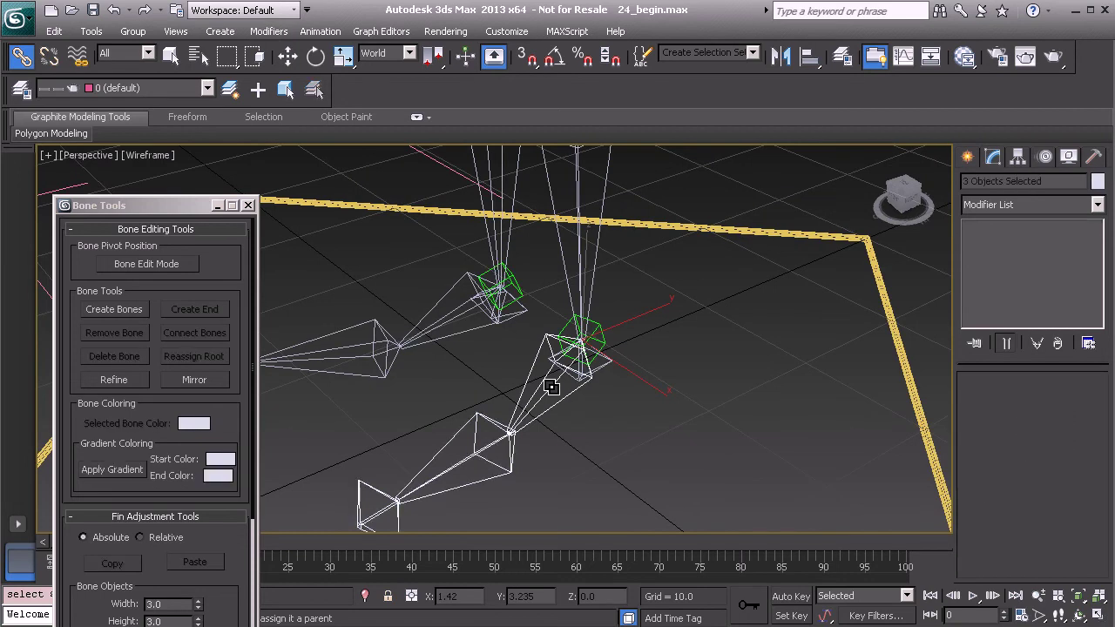
pyautogui.rightClick(464, 364)
pyautogui.click(425, 295)
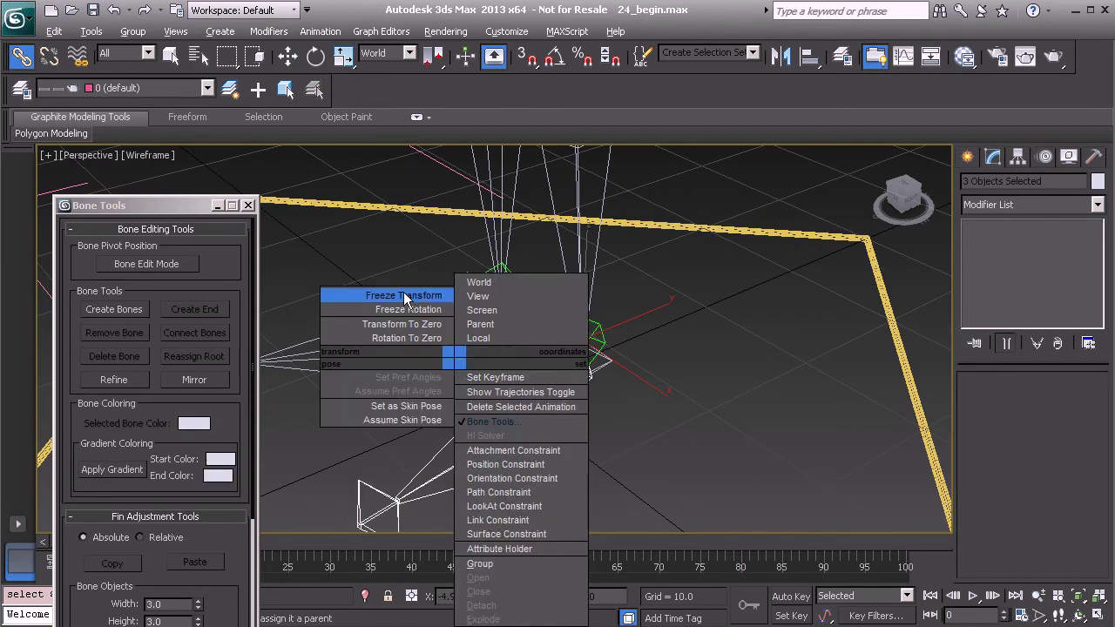
pyautogui.click(509, 477)
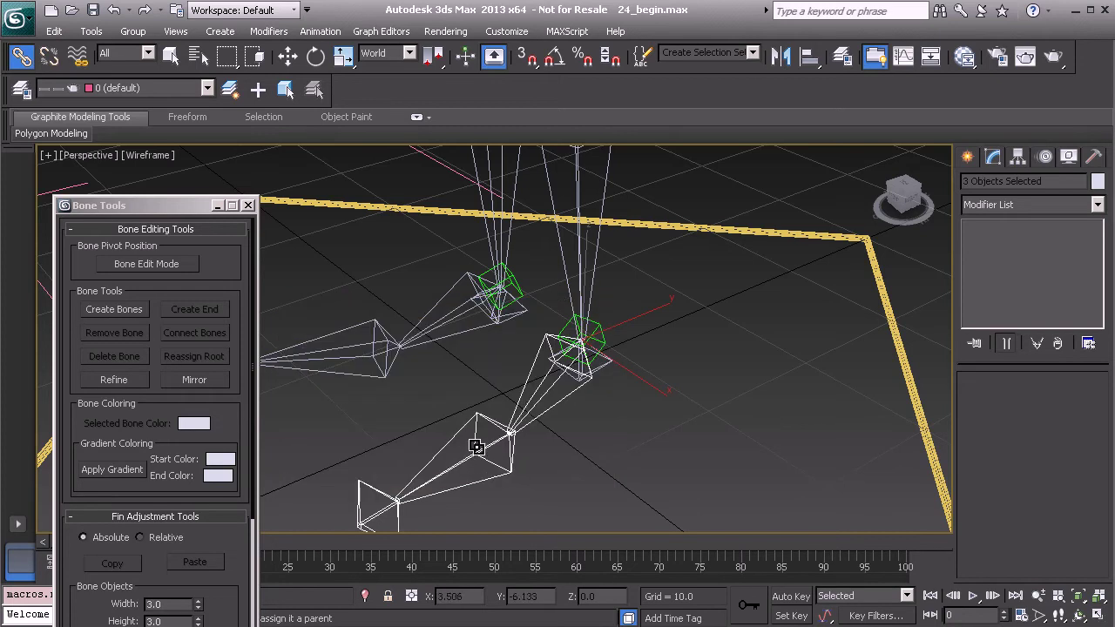
# Step: Freeze the transforms of the right ankle, foot and toe bones and clear the selection
pyautogui.moveTo(426, 312); pyautogui.dragTo(552, 315, button='middle')
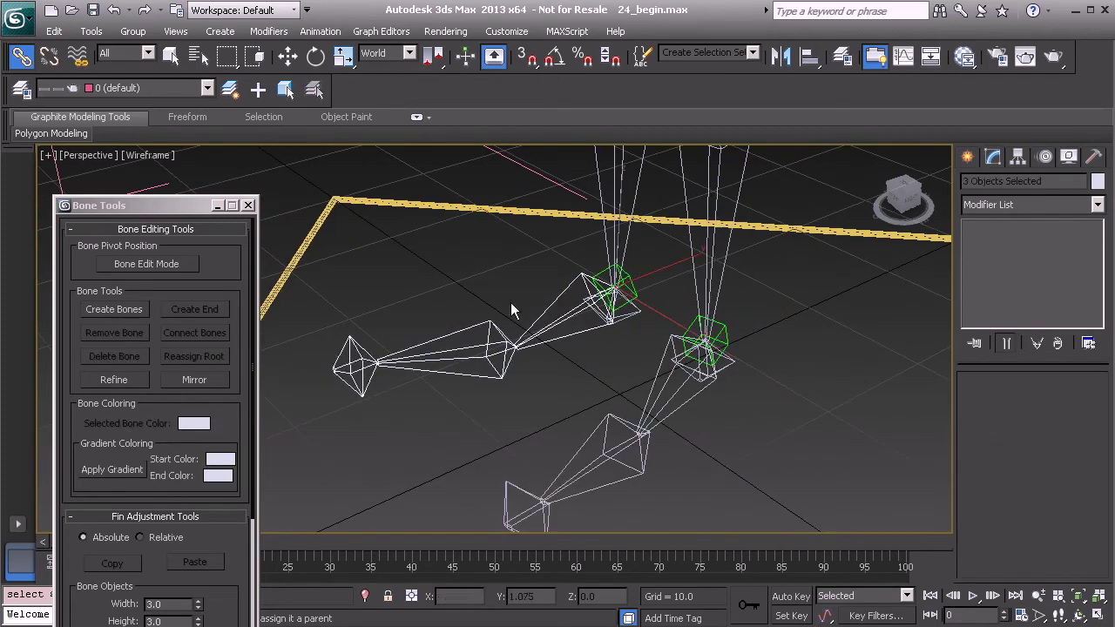
pyautogui.rightClick(455, 267)
pyautogui.click(409, 201)
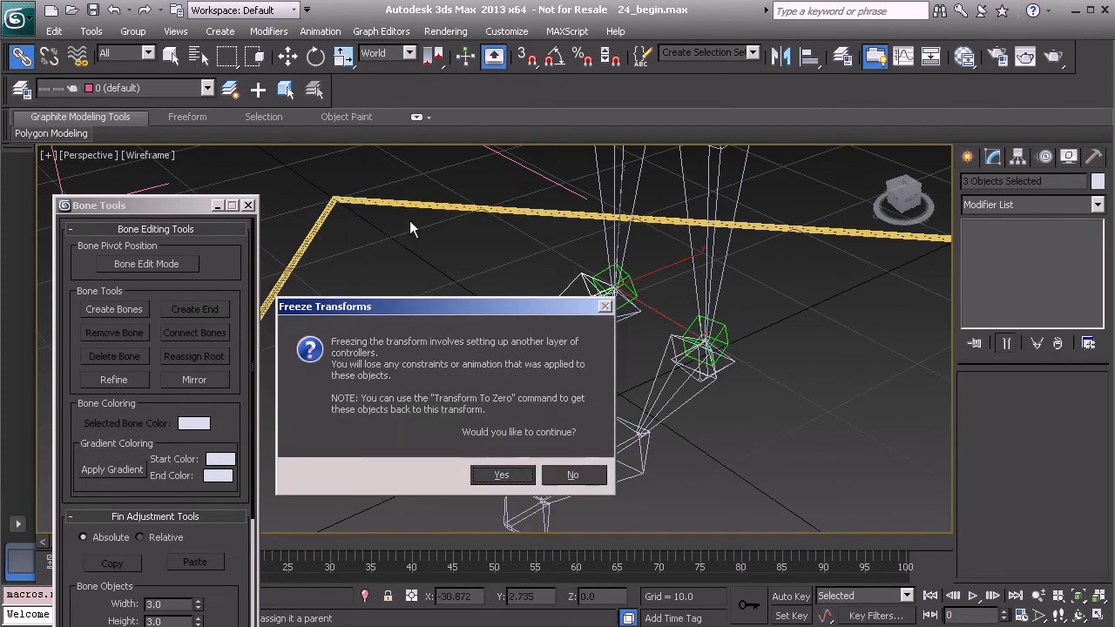
pyautogui.click(511, 475)
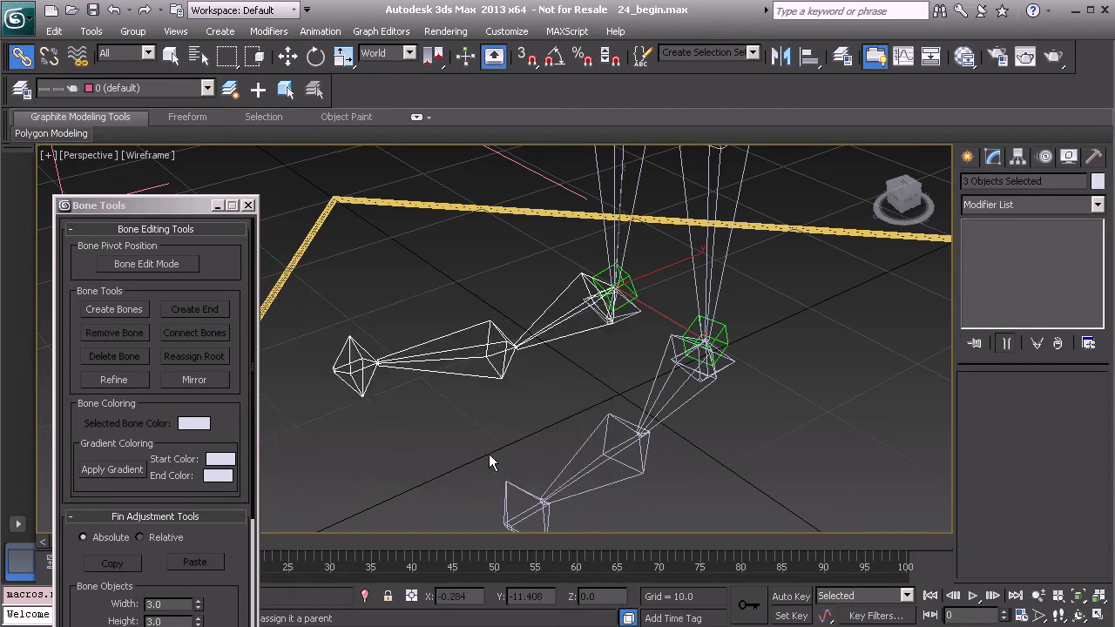
pyautogui.click(452, 307)
pyautogui.keyDown('alt'); pyautogui.moveTo(588, 377); pyautogui.dragTo(588, 452, button='middle'); pyautogui.keyUp('alt')
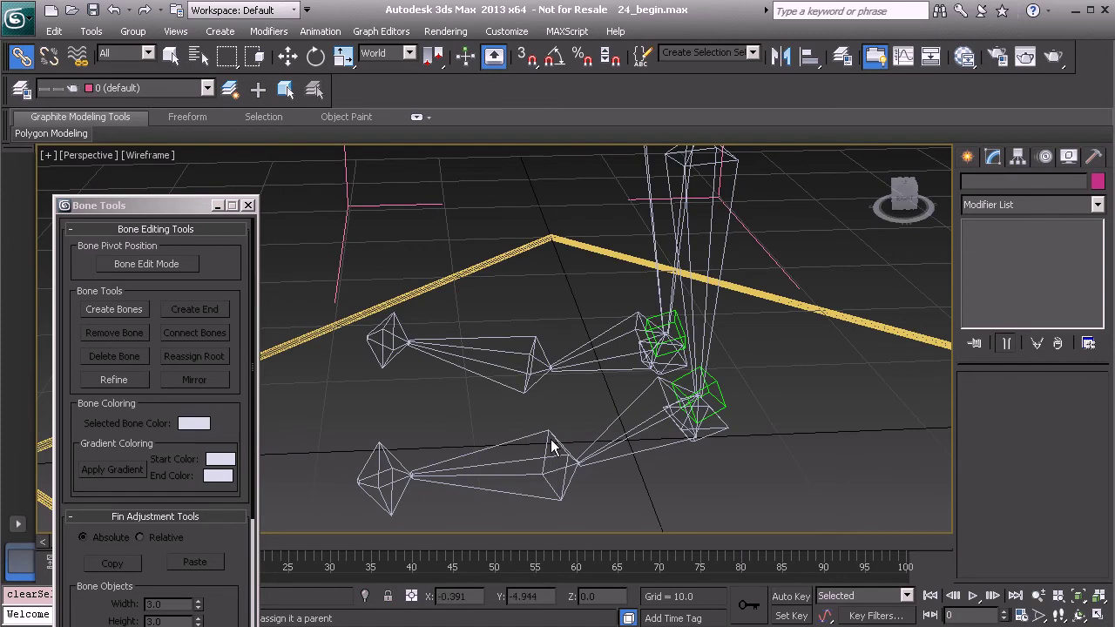
# Step: Create a point helper on the ground beside the left foot bone
pyautogui.click(529, 364)
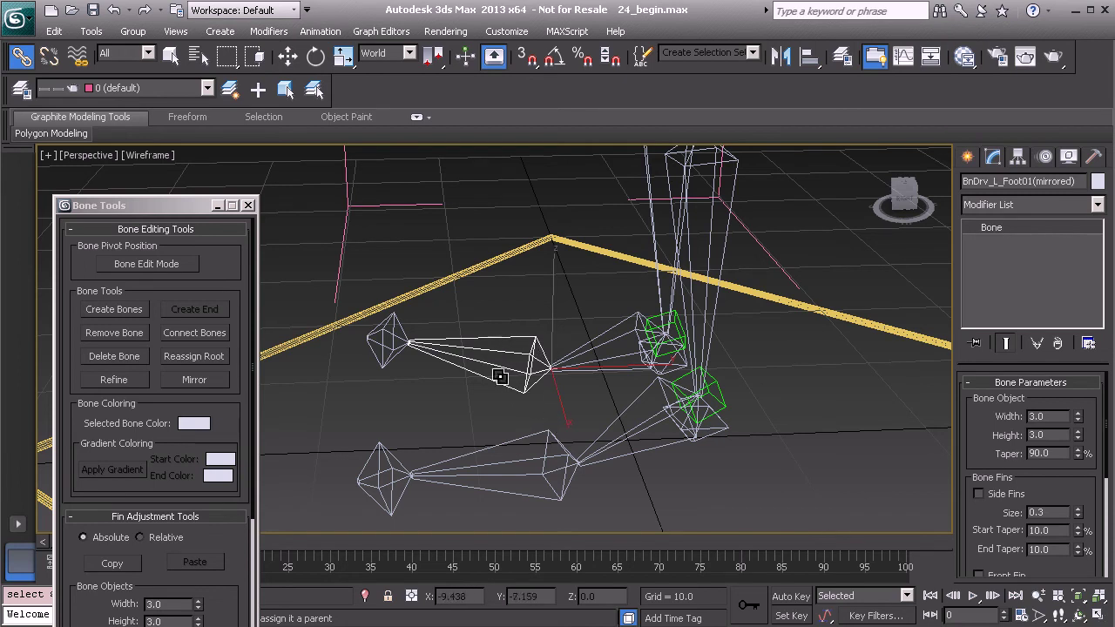
pyautogui.keyDown('alt'); pyautogui.moveTo(518, 372); pyautogui.dragTo(516, 344, button='middle'); pyautogui.keyUp('alt')
pyautogui.click(966, 156)
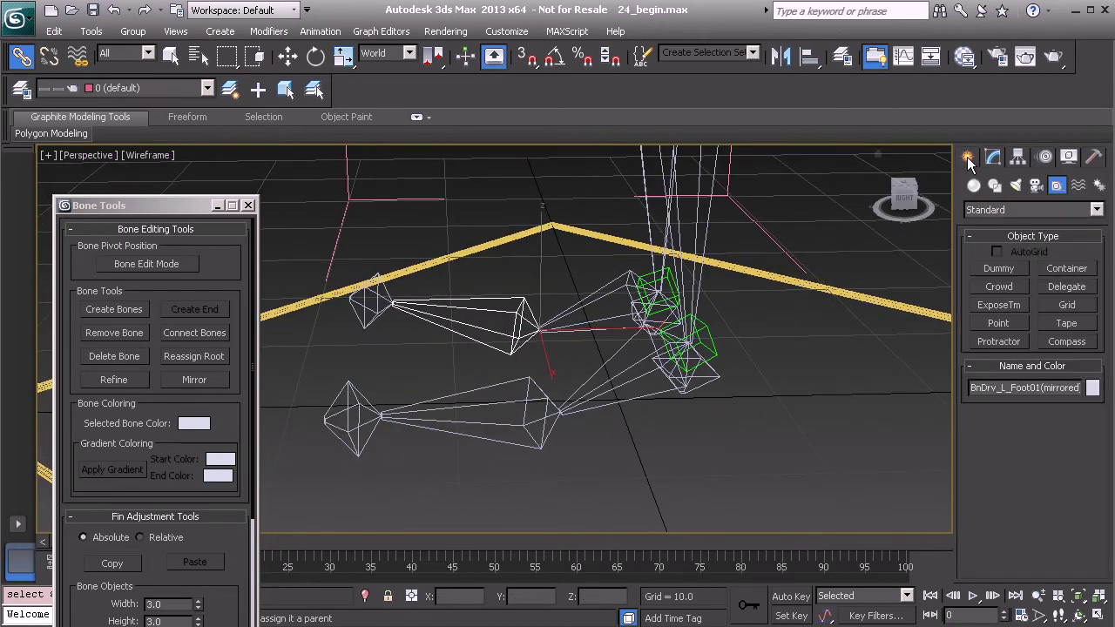
pyautogui.click(999, 323)
pyautogui.keyDown('alt'); pyautogui.moveTo(723, 344); pyautogui.dragTo(661, 399, button='middle'); pyautogui.keyUp('alt')
pyautogui.click(661, 399)
pyautogui.rightClick(774, 422)
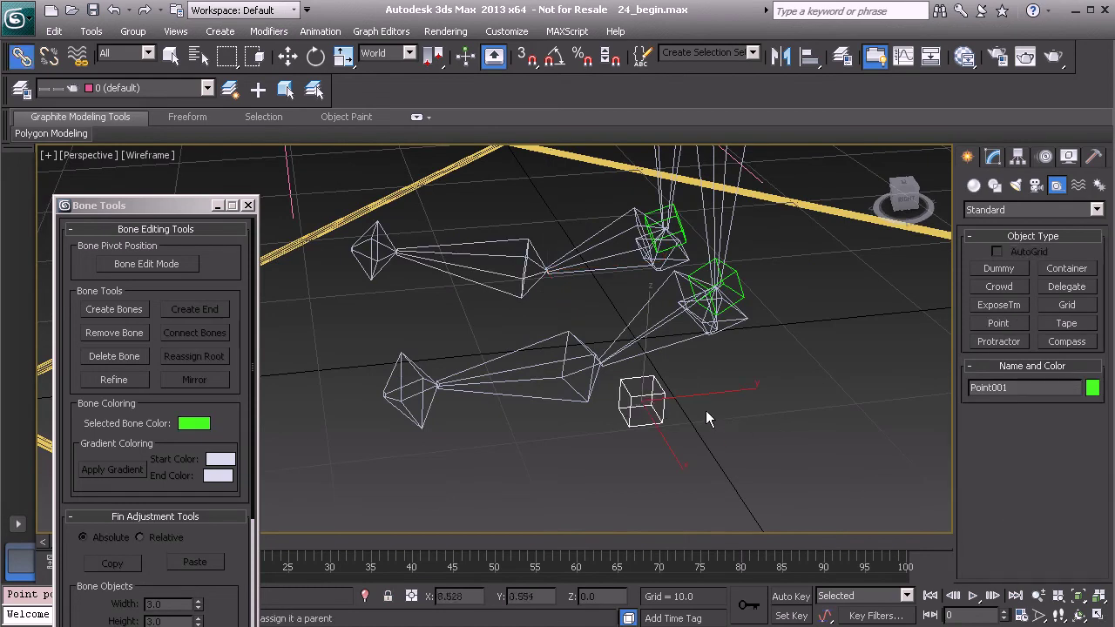
pyautogui.keyDown('alt'); pyautogui.moveTo(774, 422); pyautogui.dragTo(649, 400, button='middle'); pyautogui.keyUp('alt')
# Step: Align the new point helper to BnDrv_L_Foot01 in position and orientation, and rename it Bone_L_Foot01
pyautogui.hotkey('alt', 'a')
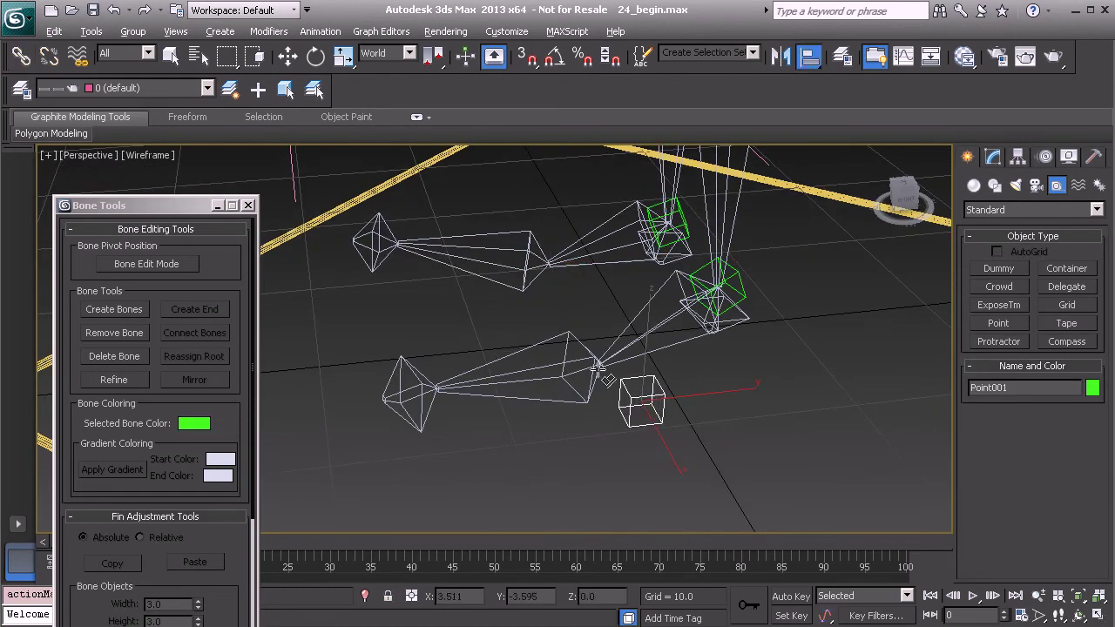
pyautogui.click(563, 366)
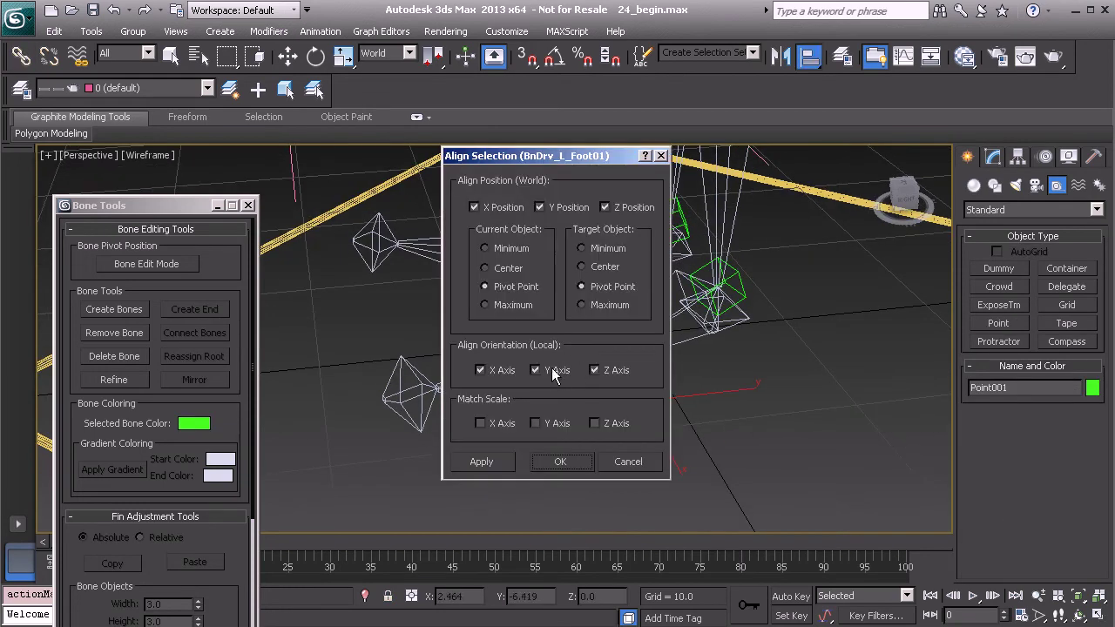
pyautogui.click(561, 463)
pyautogui.click(577, 461)
pyautogui.scroll(4, 595, 402)
pyautogui.moveTo(622, 401)
pyautogui.mouseDown(button='middle')
pyautogui.moveTo(585, 392)
pyautogui.moveTo(618, 396)
pyautogui.mouseUp(button='middle')
pyautogui.doubleClick(1011, 390)
pyautogui.write('Bone_L_Foo')
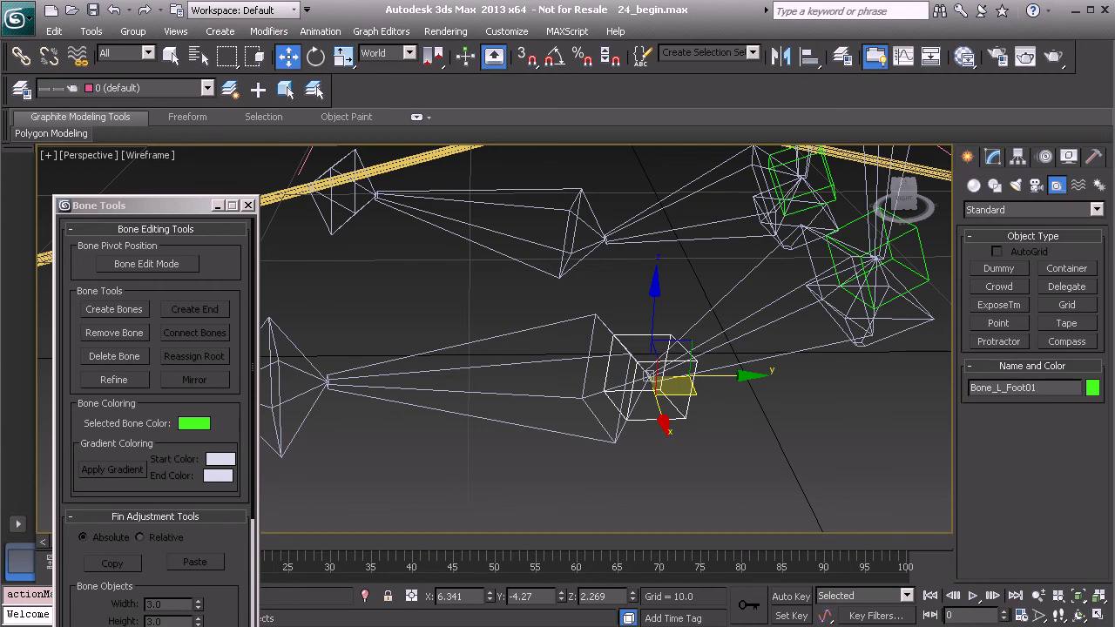
# Step: Link the point helper Bone_L_Foot01 as a child of the left foot bone
pyautogui.keyDown('alt'); pyautogui.moveTo(641, 376); pyautogui.dragTo(600, 374, button='middle'); pyautogui.keyUp('alt')
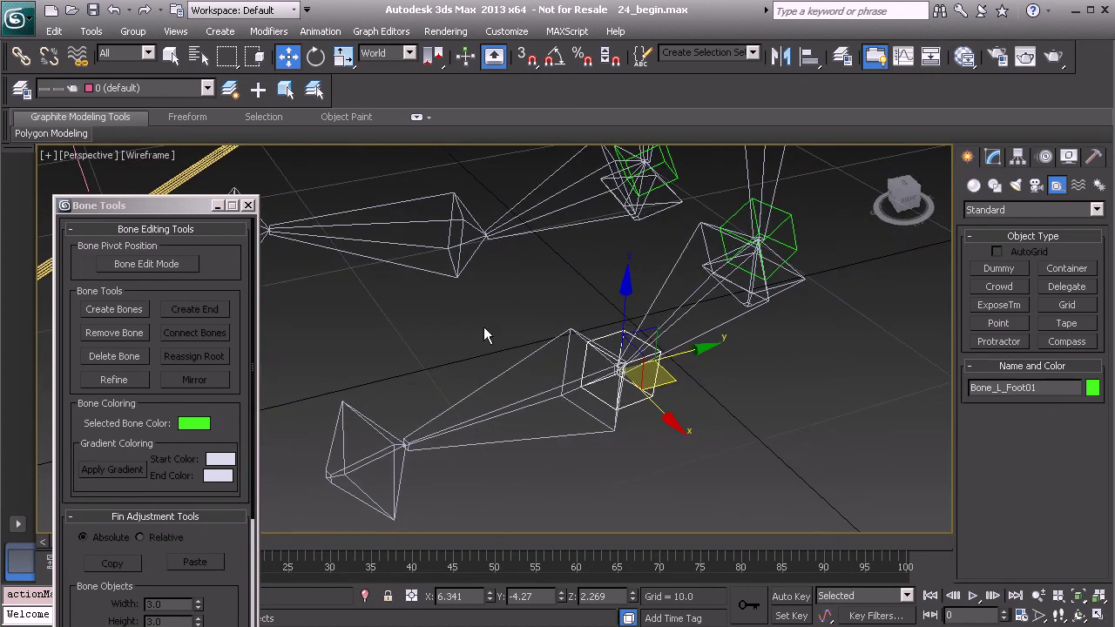
pyautogui.click(21, 56)
pyautogui.keyDown('alt'); pyautogui.moveTo(410, 253); pyautogui.dragTo(566, 352, button='middle'); pyautogui.keyUp('alt')
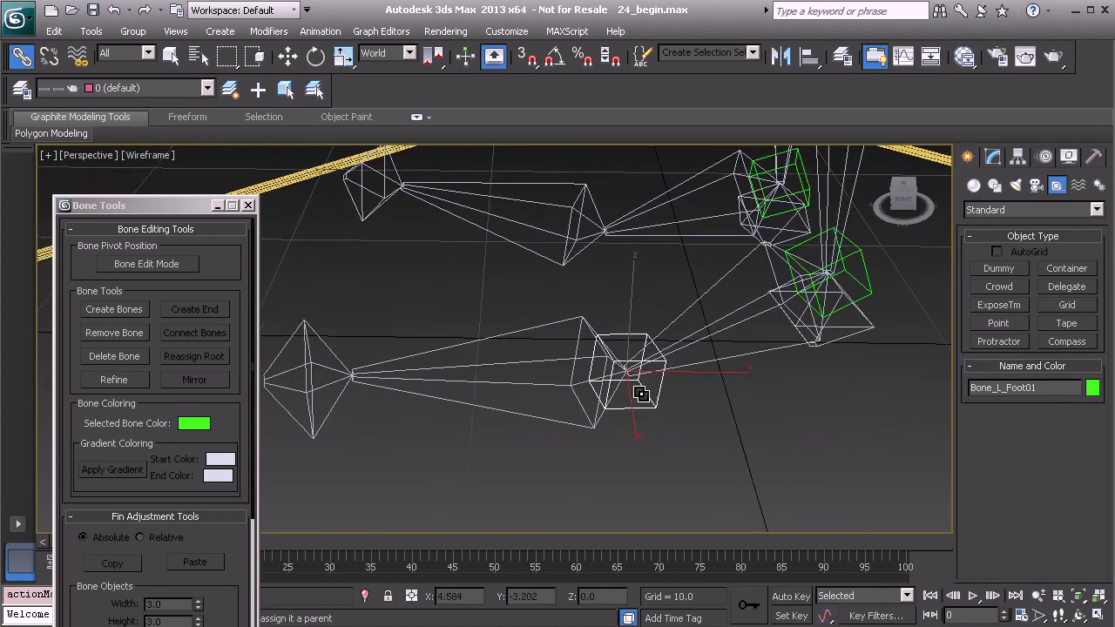
pyautogui.moveTo(656, 409); pyautogui.dragTo(664, 470)
pyautogui.moveTo(531, 415); pyautogui.dragTo(535, 414)
pyautogui.keyDown('alt'); pyautogui.moveTo(424, 313); pyautogui.dragTo(444, 338, button='middle'); pyautogui.keyUp('alt')
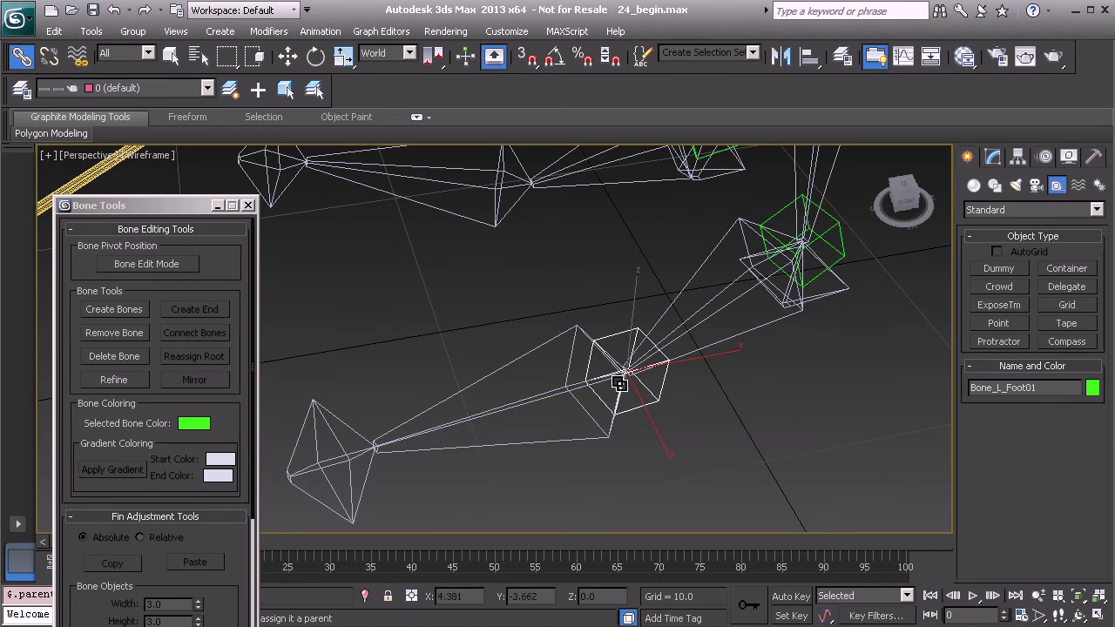
# Step: Freeze the transform of the point helper Bone_L_Foot01
pyautogui.rightClick(464, 295)
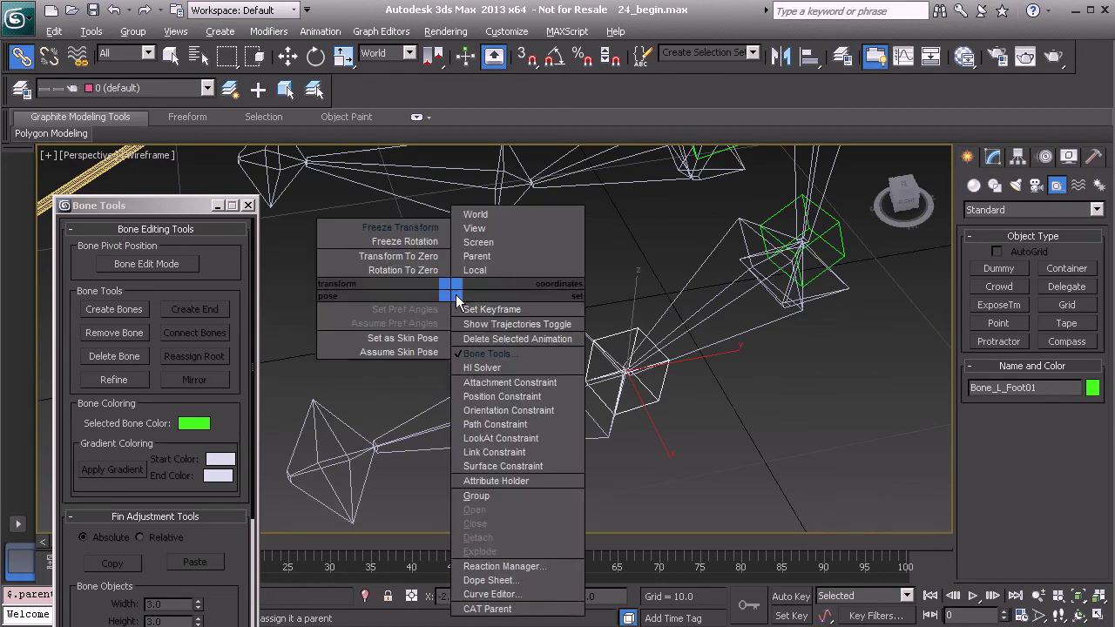
pyautogui.click(396, 238)
pyautogui.click(513, 462)
# Step: Clone the left foot point helper as a copy named Bone_R_Foot01
pyautogui.keyDown('alt'); pyautogui.moveTo(502, 466); pyautogui.dragTo(542, 425, button='middle'); pyautogui.keyUp('alt')
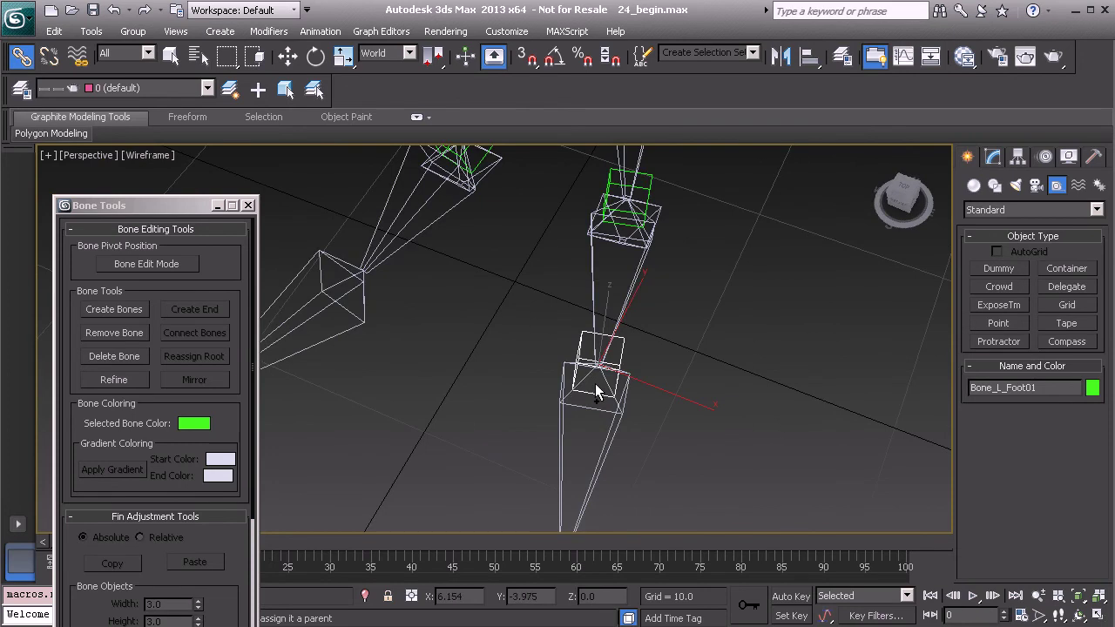
pyautogui.hotkey('ctrl', 'v')
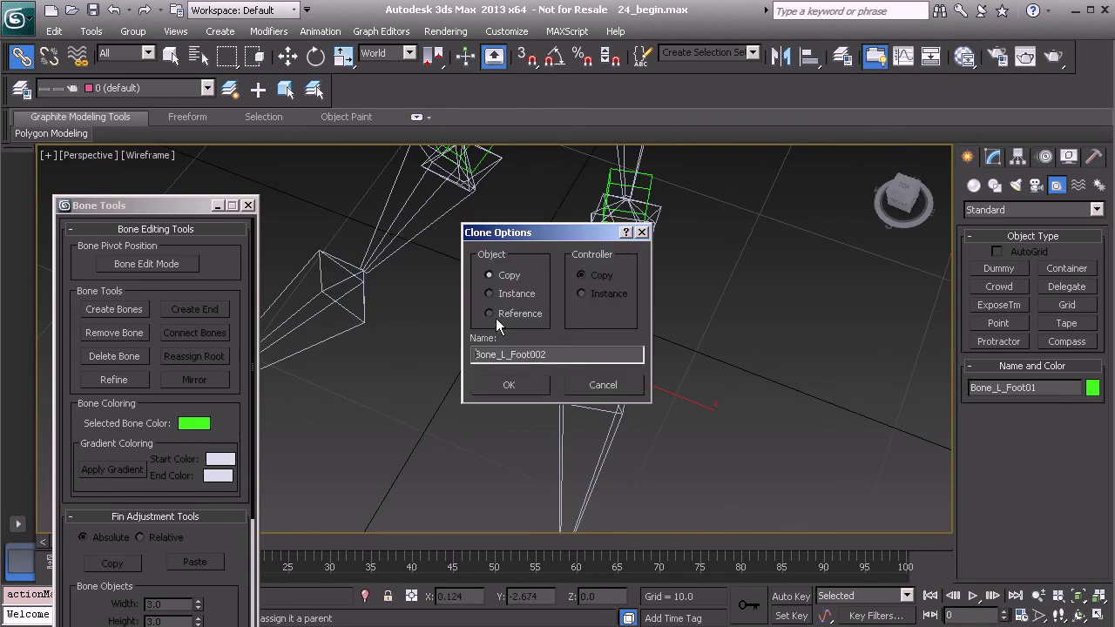
pyautogui.write('R')
pyautogui.click(501, 384)
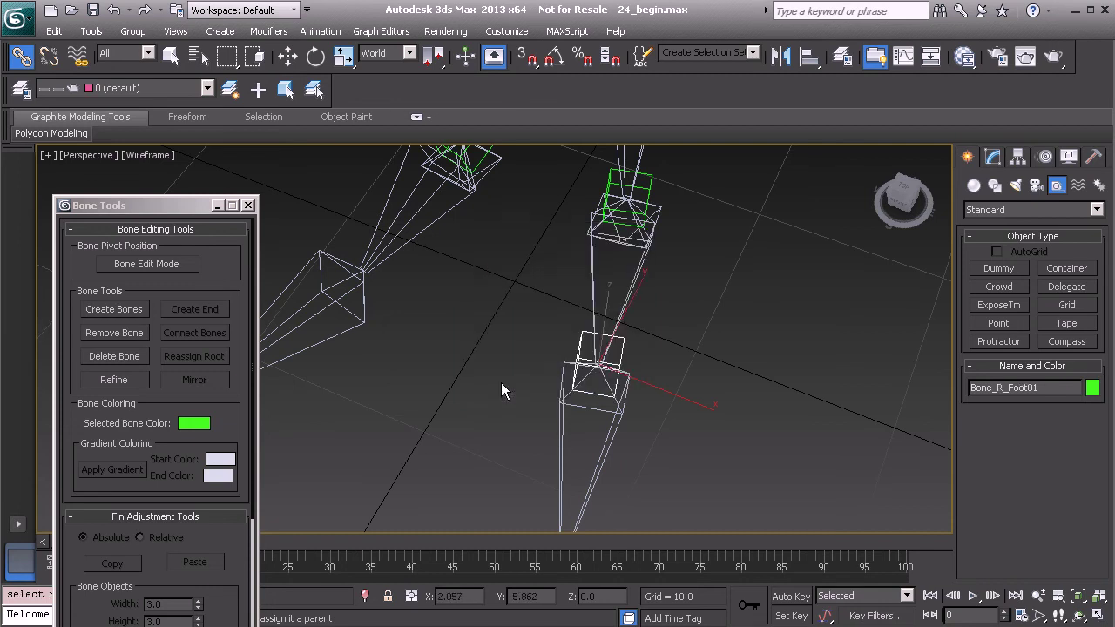
# Step: Align the point helper Bone_R_Foot01 to the mirrored right foot bone
pyautogui.moveTo(501, 385); pyautogui.dragTo(555, 393, button='middle')
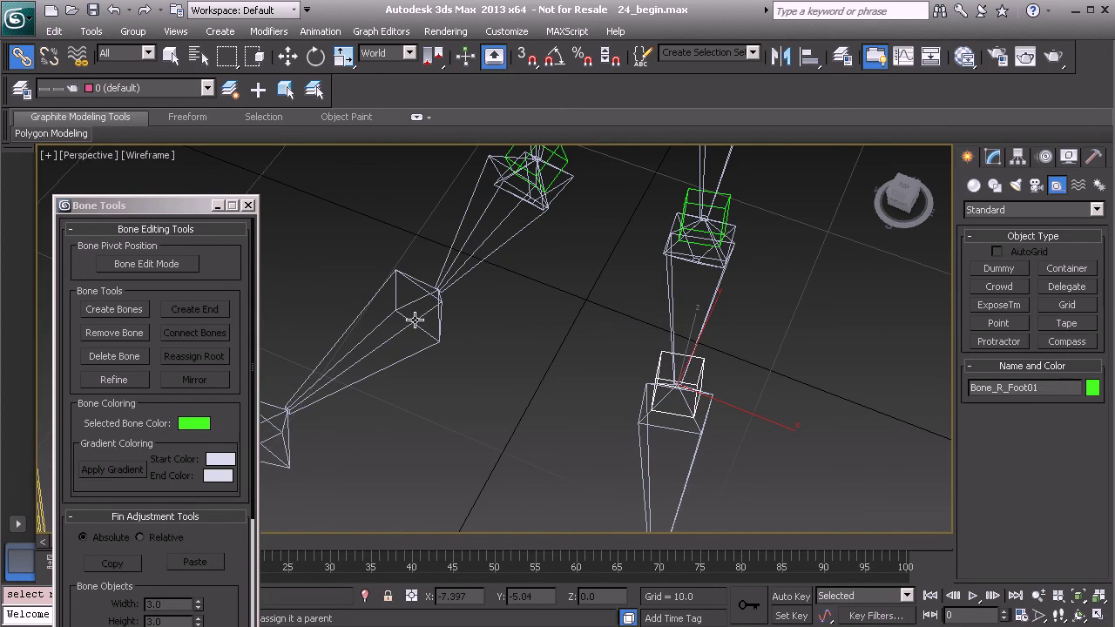
pyautogui.hotkey('alt', 'a')
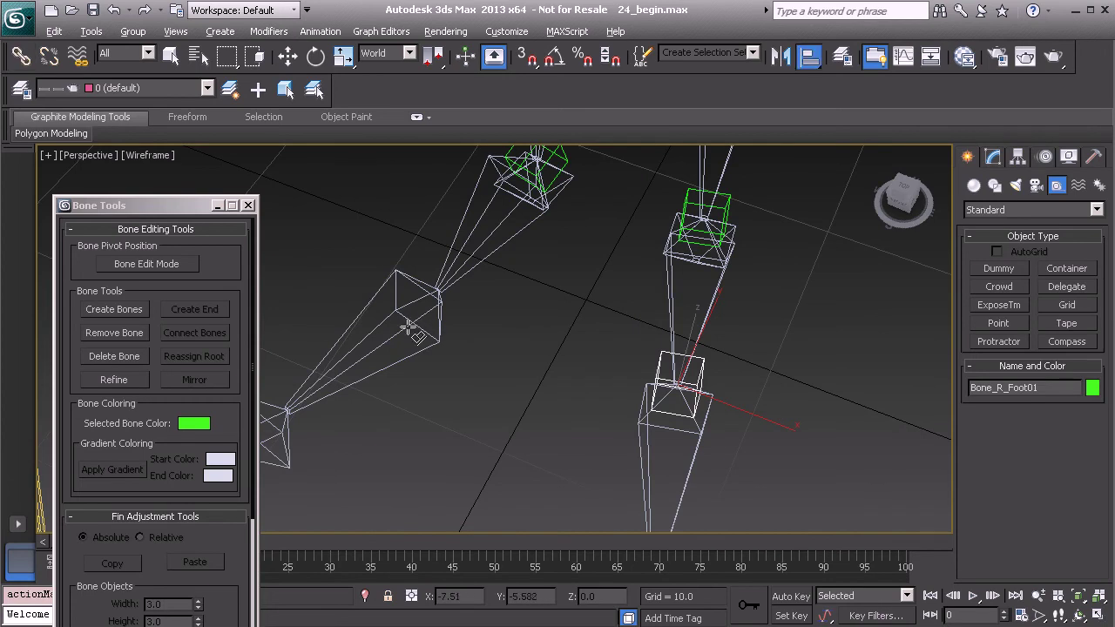
pyautogui.click(415, 327)
pyautogui.click(560, 466)
# Step: Link the point helper Bone_R_Foot01 as a child of the right foot bone
pyautogui.keyDown('alt'); pyautogui.moveTo(560, 466); pyautogui.dragTo(470, 436, button='middle'); pyautogui.keyUp('alt')
pyautogui.click(21, 55)
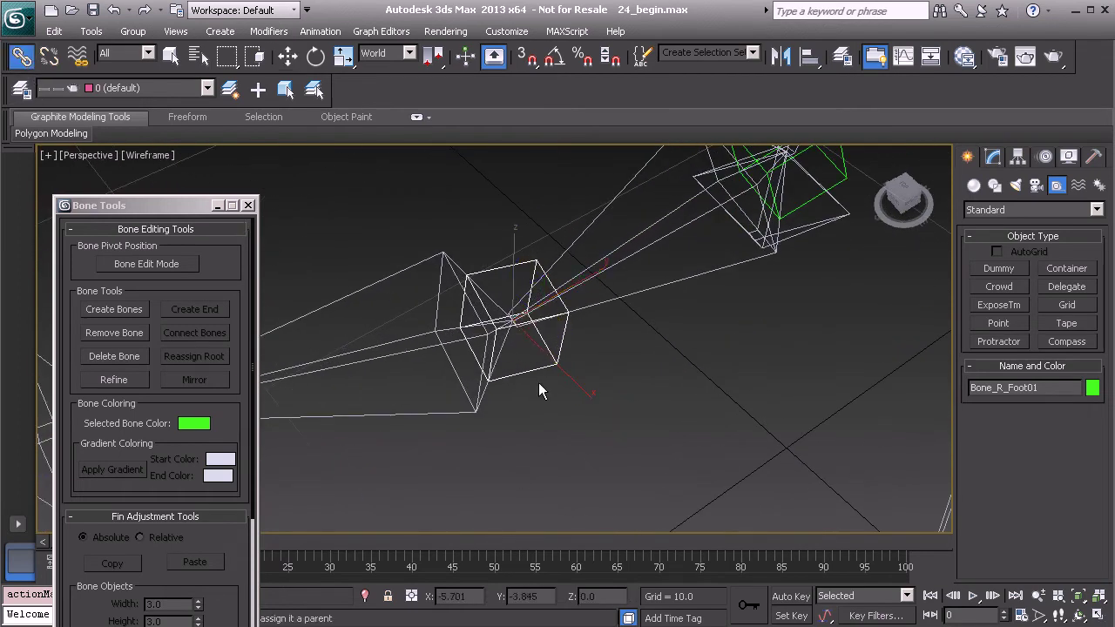
pyautogui.moveTo(530, 370); pyautogui.dragTo(420, 419)
# Step: Freeze the transform of the point helper Bone_R_Foot01
pyautogui.rightClick(658, 428)
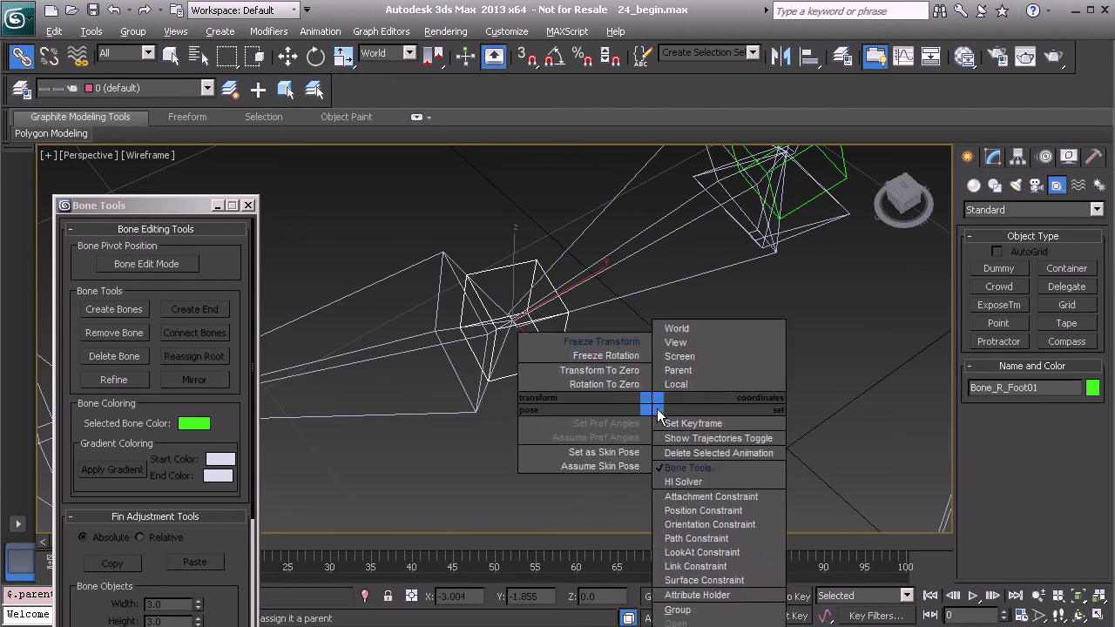
pyautogui.click(598, 344)
pyautogui.click(501, 475)
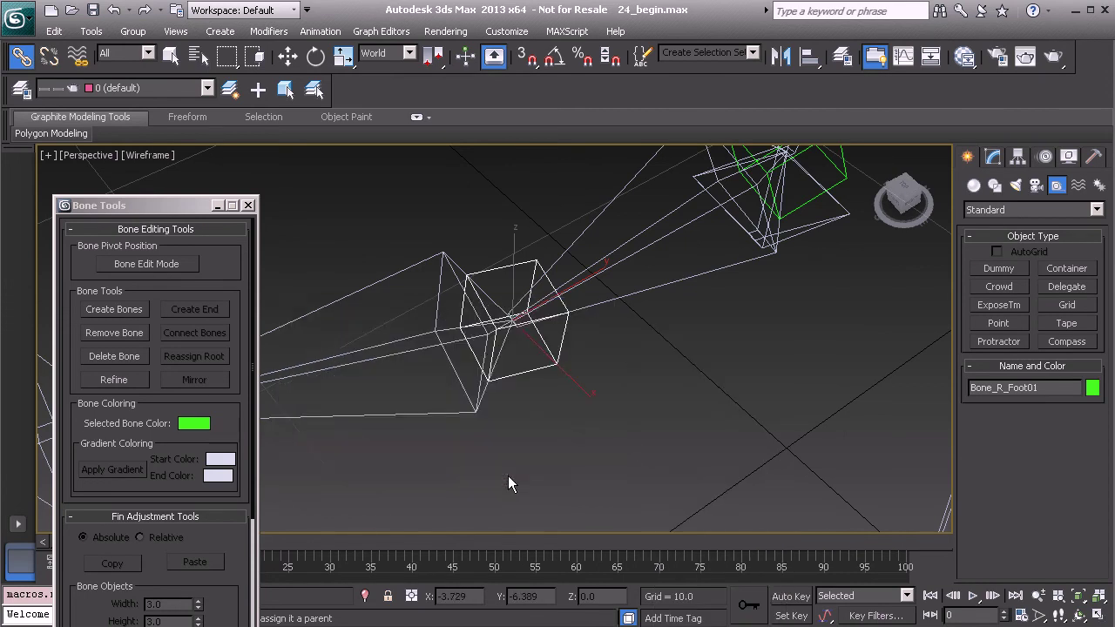
pyautogui.scroll(-5, 607, 427)
pyautogui.scroll(-4, 593, 344)
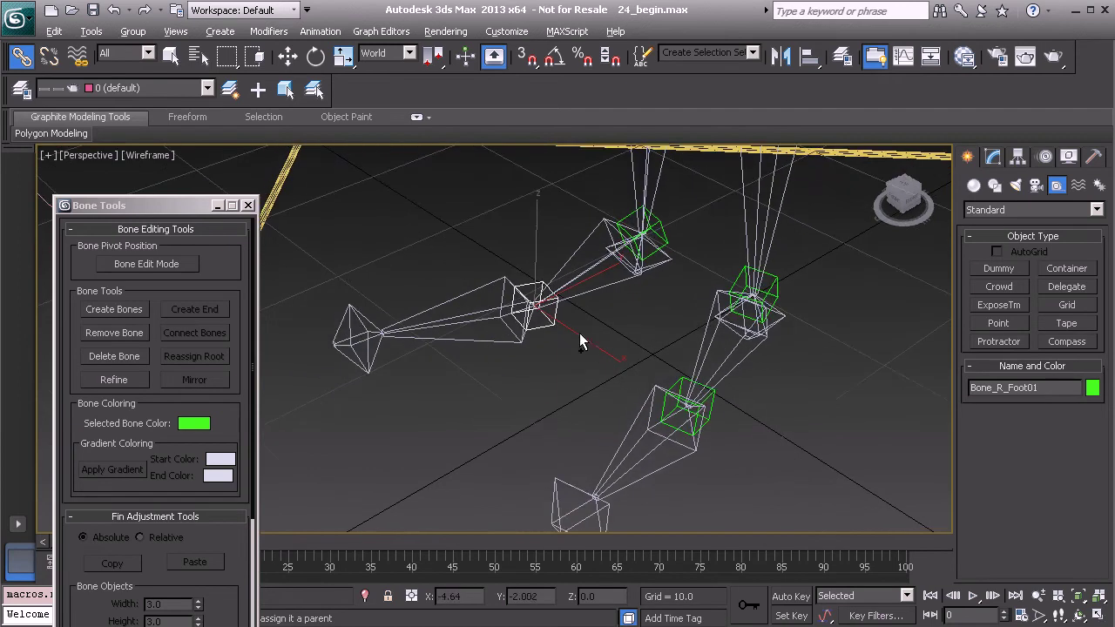
# Step: Hide the Bones layer and add the left and right foot bones between ankle and ball to it
pyautogui.click(250, 208)
pyautogui.click(21, 89)
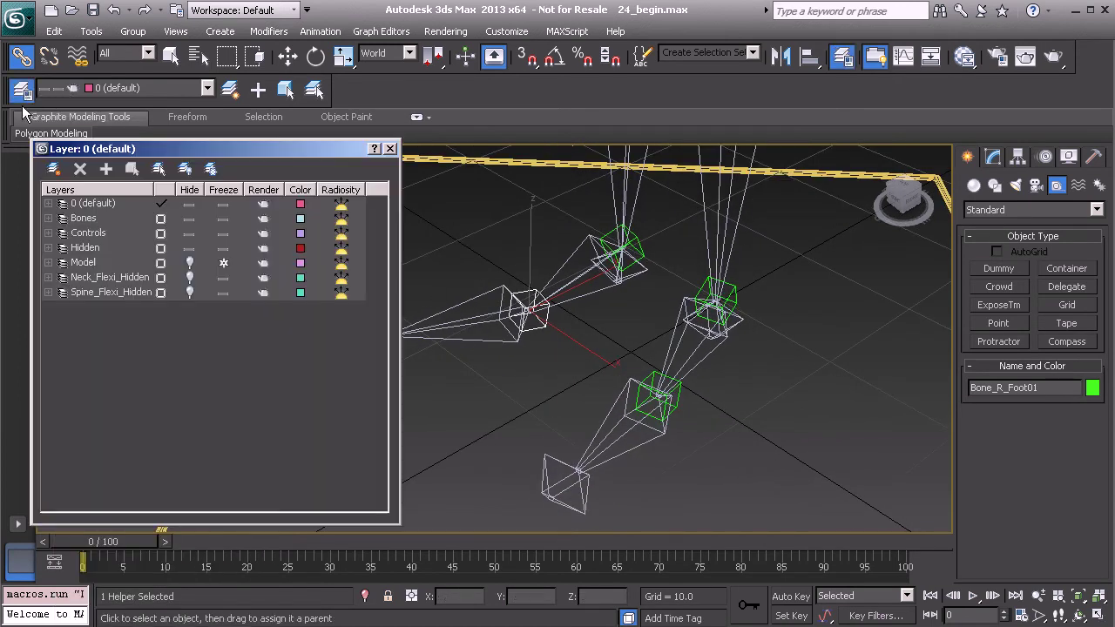
pyautogui.click(190, 221)
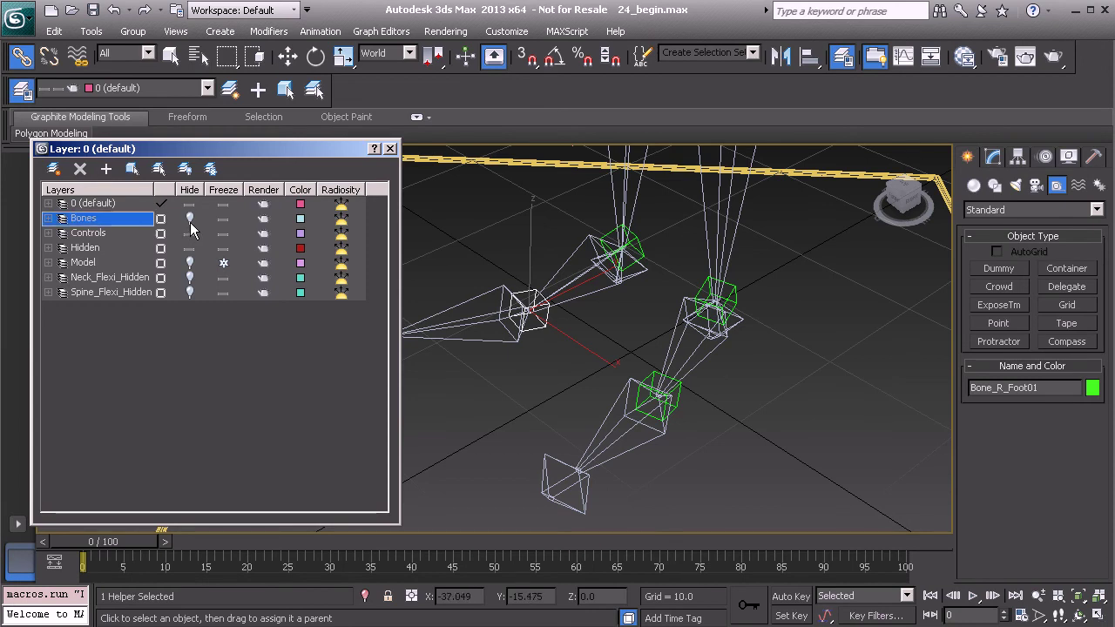
pyautogui.click(693, 351)
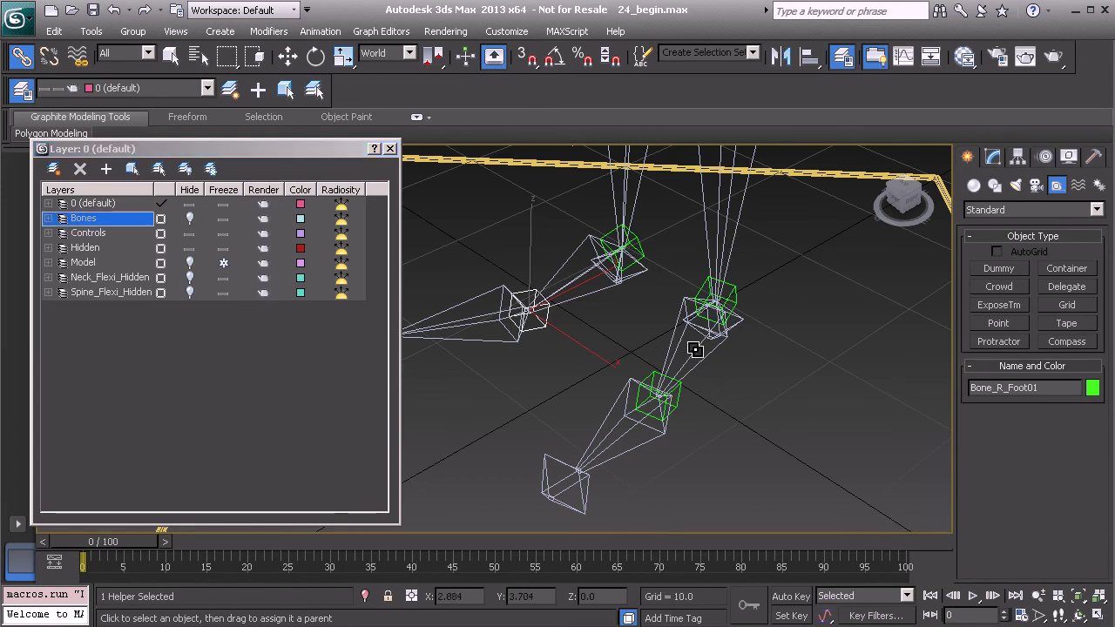
pyautogui.keyDown('ctrl'); pyautogui.click(580, 280); pyautogui.keyUp('ctrl')
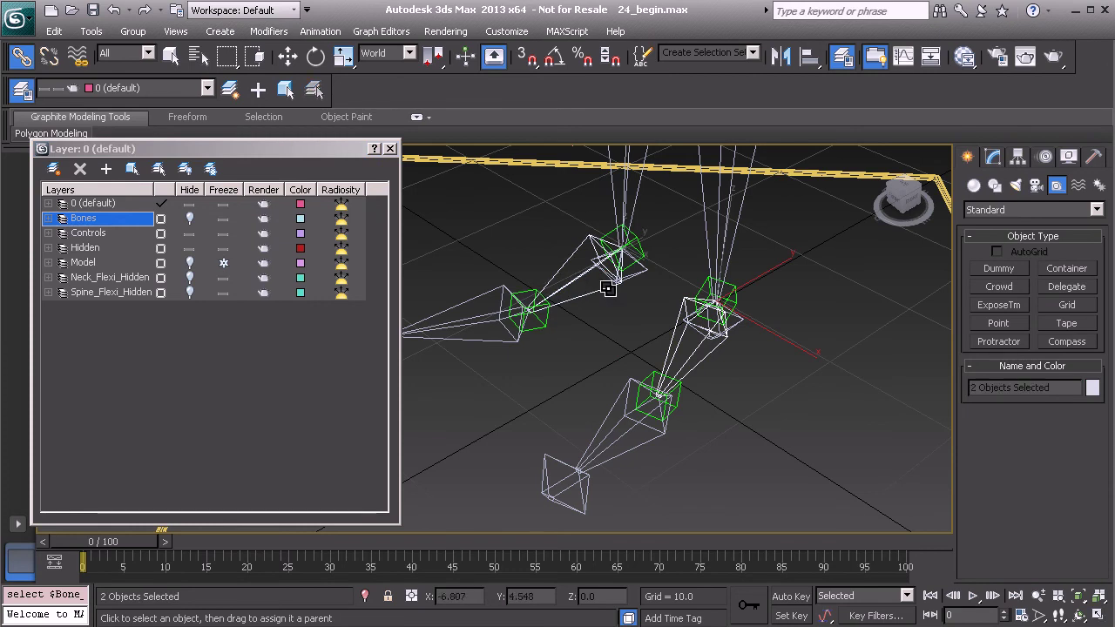
pyautogui.click(106, 169)
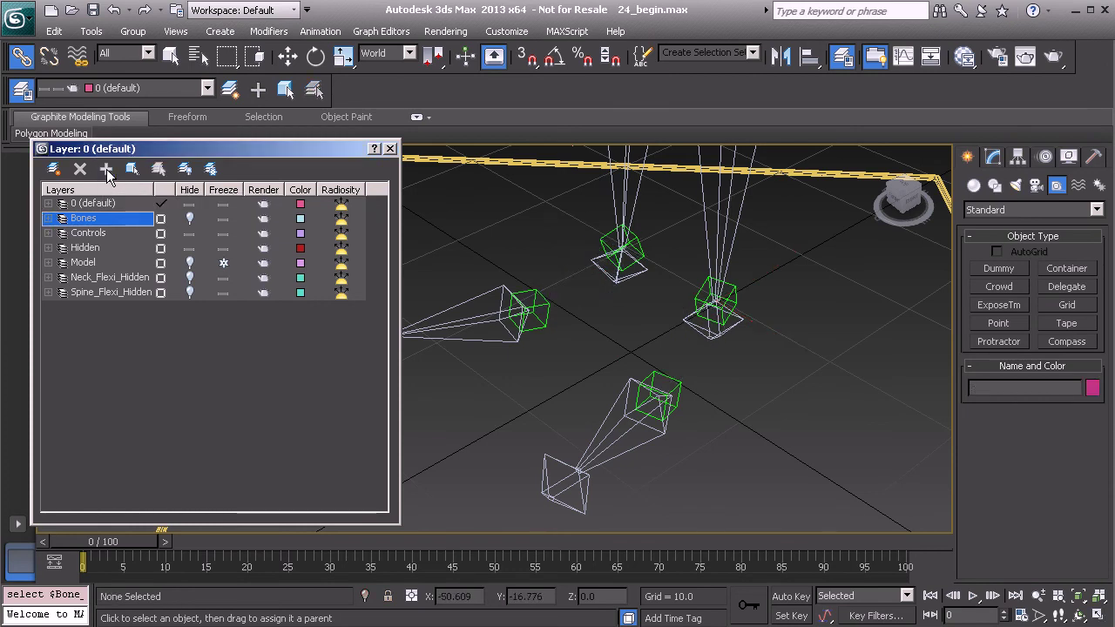
# Step: Add the two point helpers at the balls of the feet to the Bones layer
pyautogui.click(679, 380)
pyautogui.keyDown('ctrl'); pyautogui.click(550, 305); pyautogui.keyUp('ctrl')
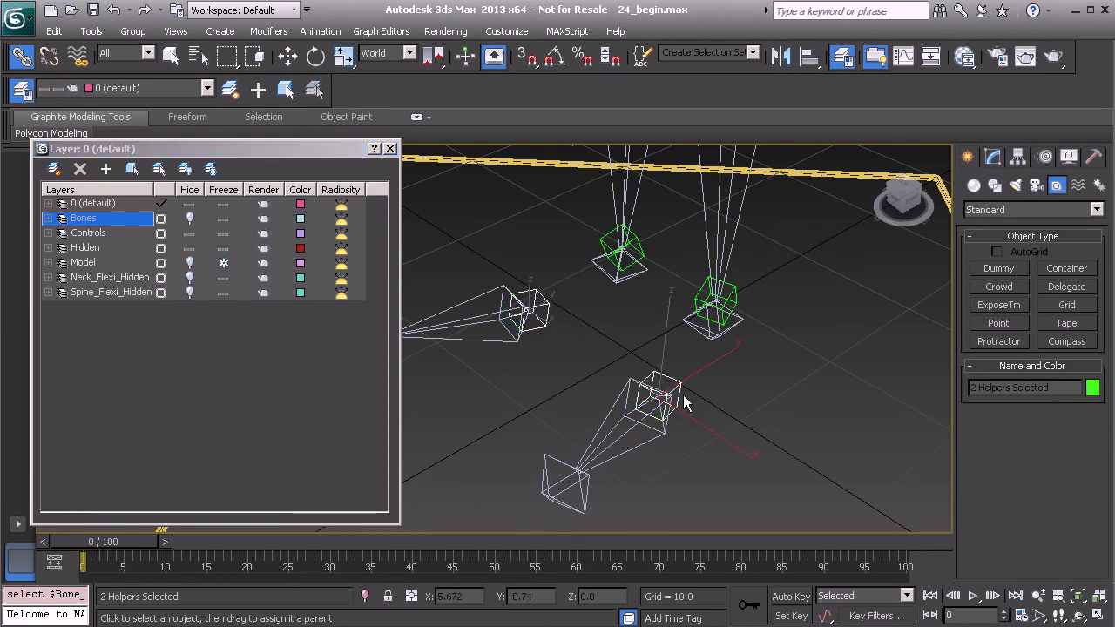
pyautogui.click(106, 170)
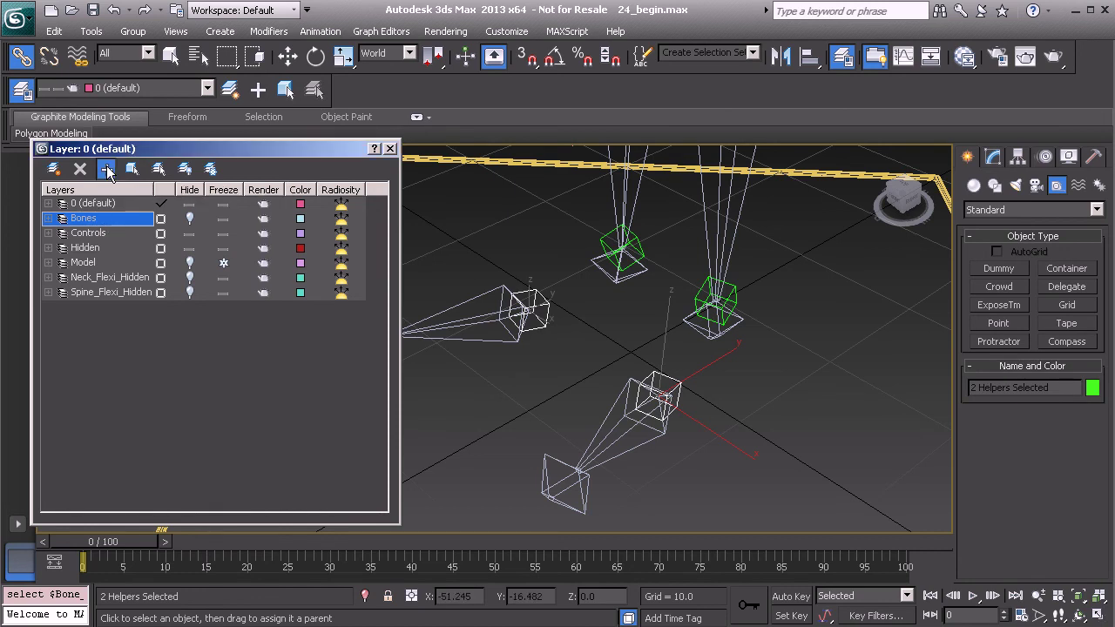
# Step: Add both ankle point helpers, both front foot bones and their end bones to the Hidden layer
pyautogui.keyDown('alt'); pyautogui.moveTo(680, 403); pyautogui.dragTo(722, 375, button='middle'); pyautogui.keyUp('alt')
pyautogui.click(747, 347)
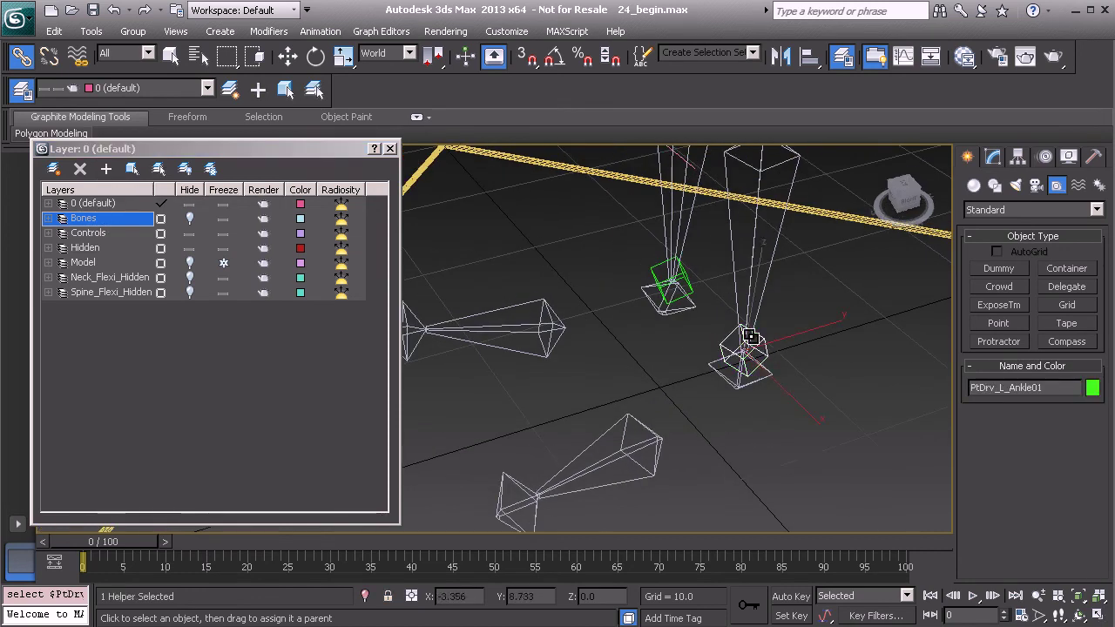
pyautogui.keyDown('ctrl'); pyautogui.click(686, 283); pyautogui.keyUp('ctrl')
pyautogui.keyDown('alt'); pyautogui.moveTo(573, 354); pyautogui.dragTo(631, 307, button='middle'); pyautogui.keyUp('alt')
pyautogui.keyDown('ctrl'); pyautogui.click(622, 305); pyautogui.keyUp('ctrl')
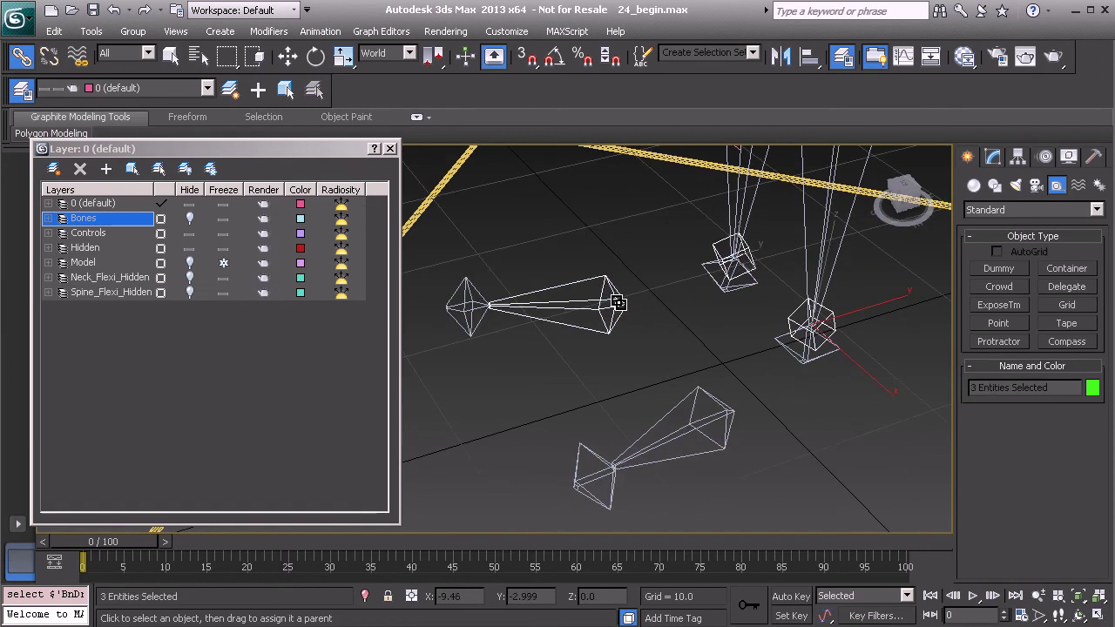
pyautogui.keyDown('ctrl'); pyautogui.click(733, 418); pyautogui.keyUp('ctrl')
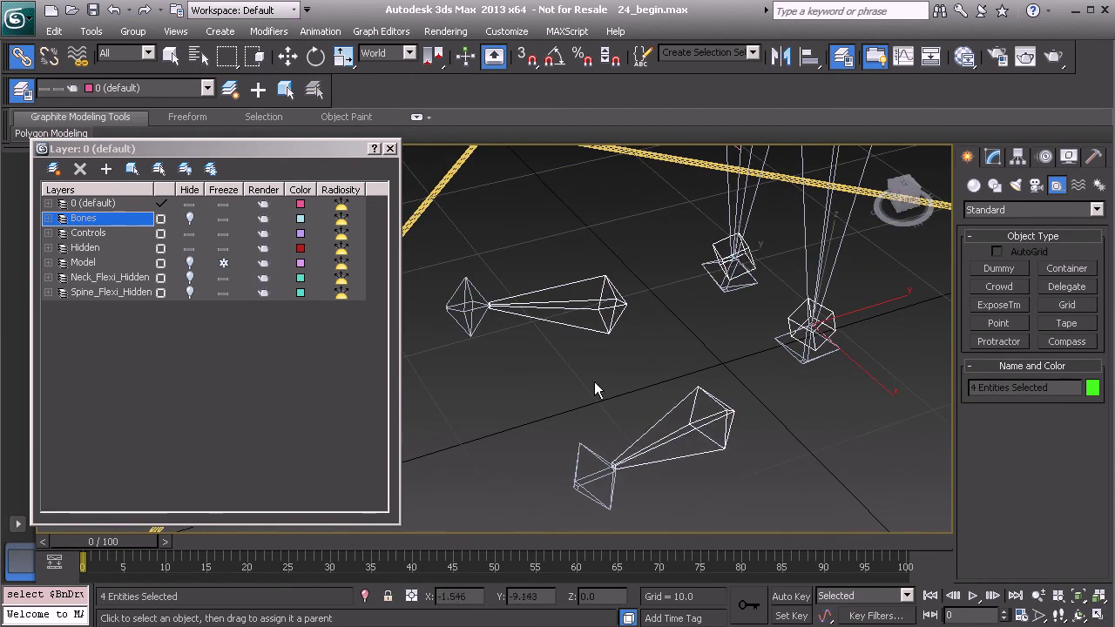
pyautogui.keyDown('ctrl'); pyautogui.click(470, 304); pyautogui.keyUp('ctrl')
pyautogui.keyDown('ctrl'); pyautogui.click(592, 454); pyautogui.keyUp('ctrl')
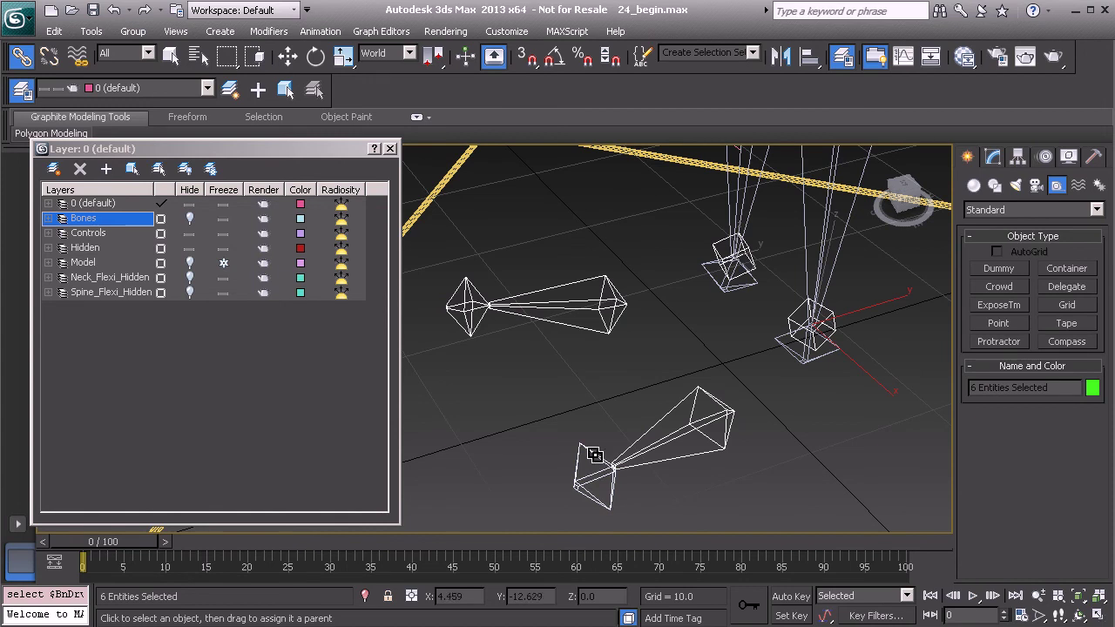
pyautogui.click(104, 249)
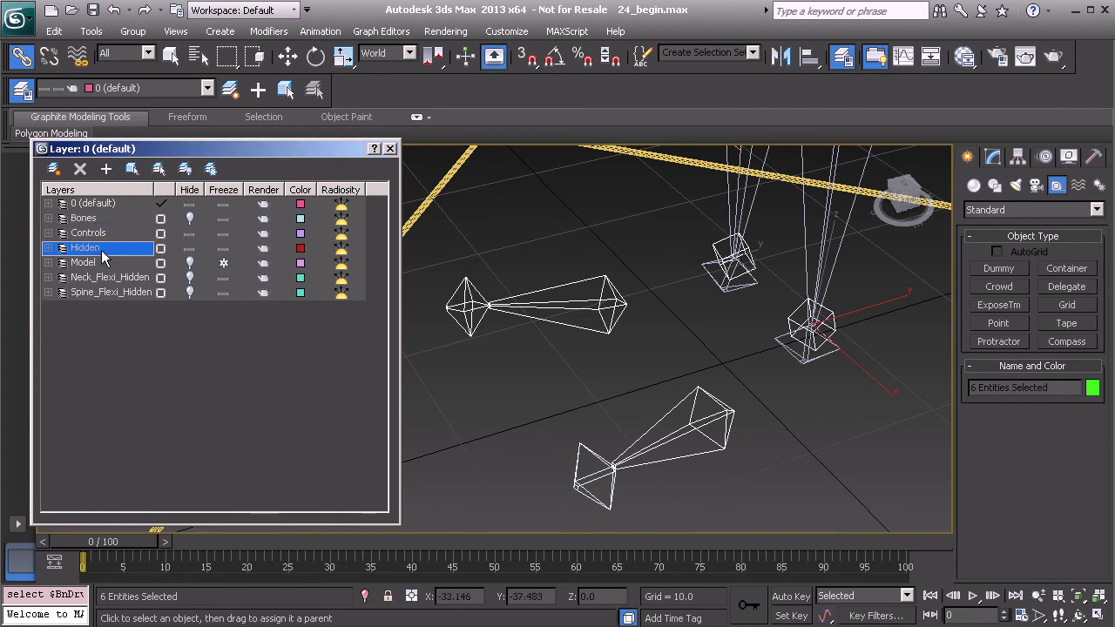
pyautogui.click(107, 170)
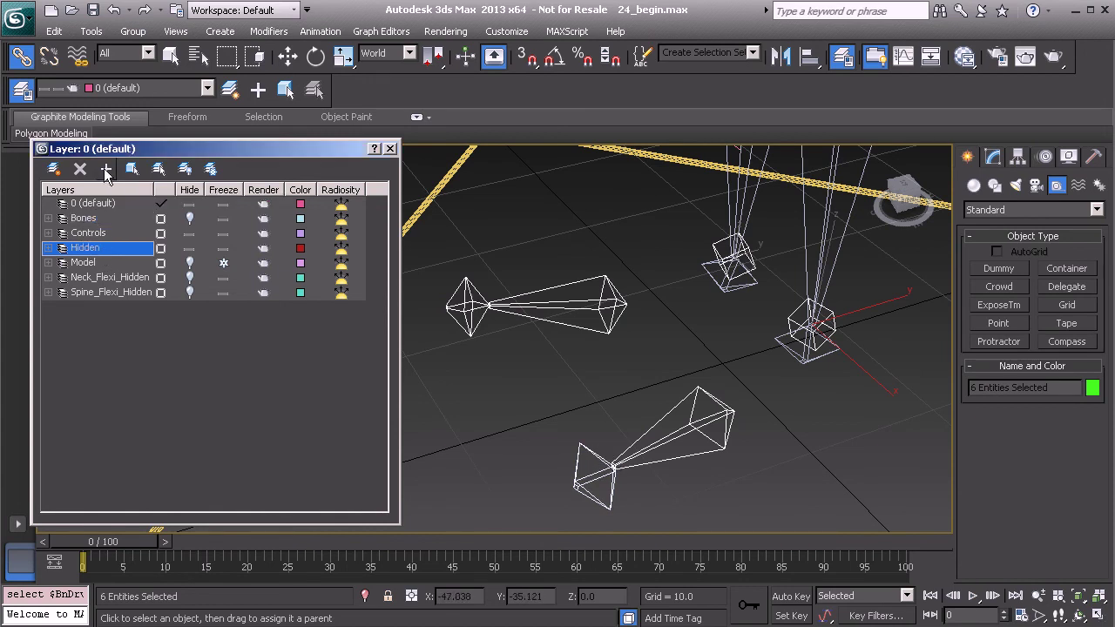
# Step: Hide and show the Hidden layer as a check, unhide the Bones layer, and close the layer manager
pyautogui.click(189, 248)
pyautogui.click(189, 249)
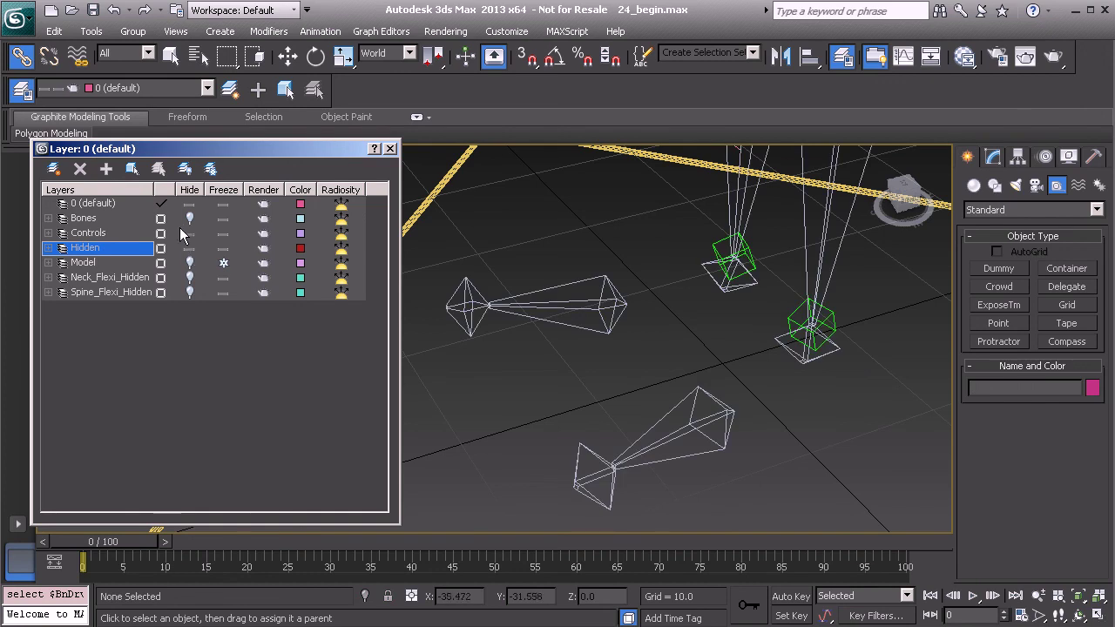
pyautogui.click(190, 220)
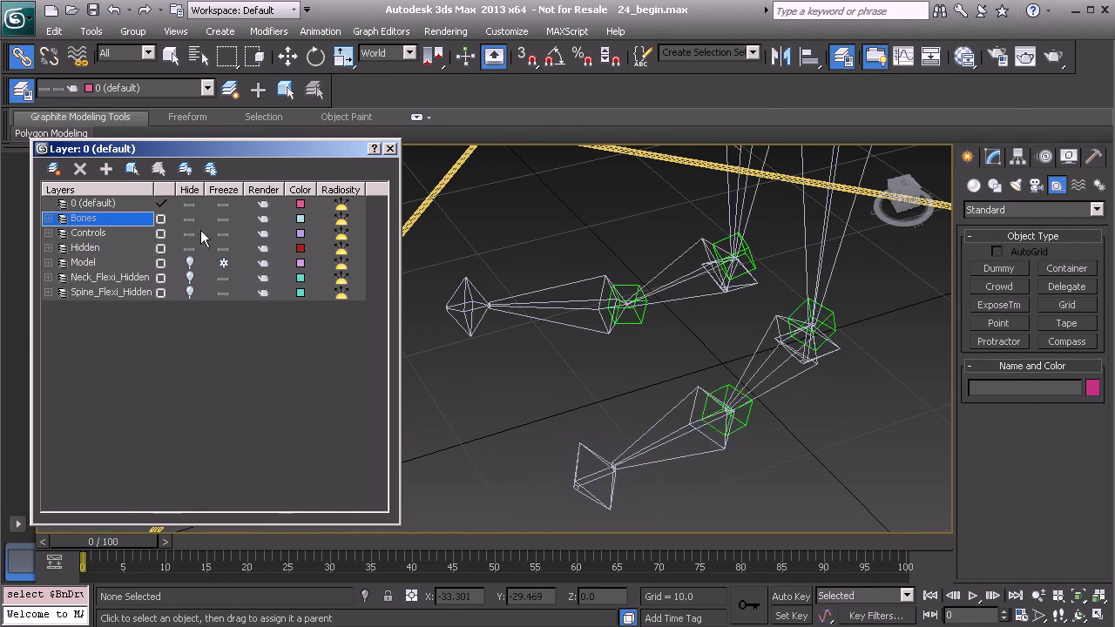
pyautogui.click(388, 149)
pyautogui.moveTo(536, 307); pyautogui.dragTo(458, 320, button='middle')
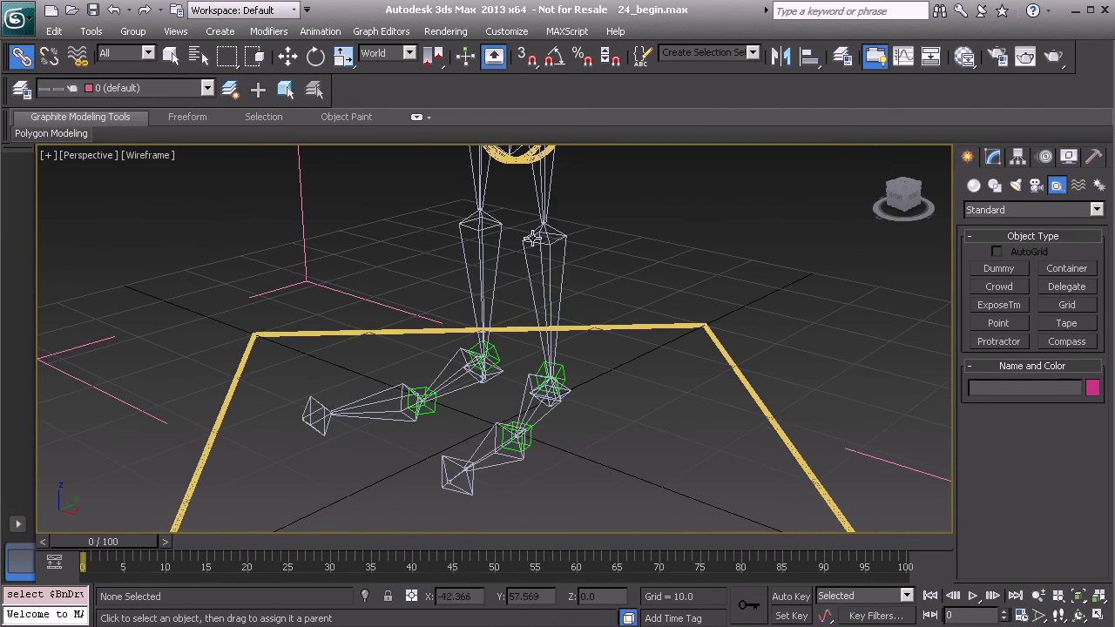
pyautogui.keyDown('alt'); pyautogui.moveTo(522, 255); pyautogui.dragTo(540, 286, button='middle'); pyautogui.keyUp('alt')
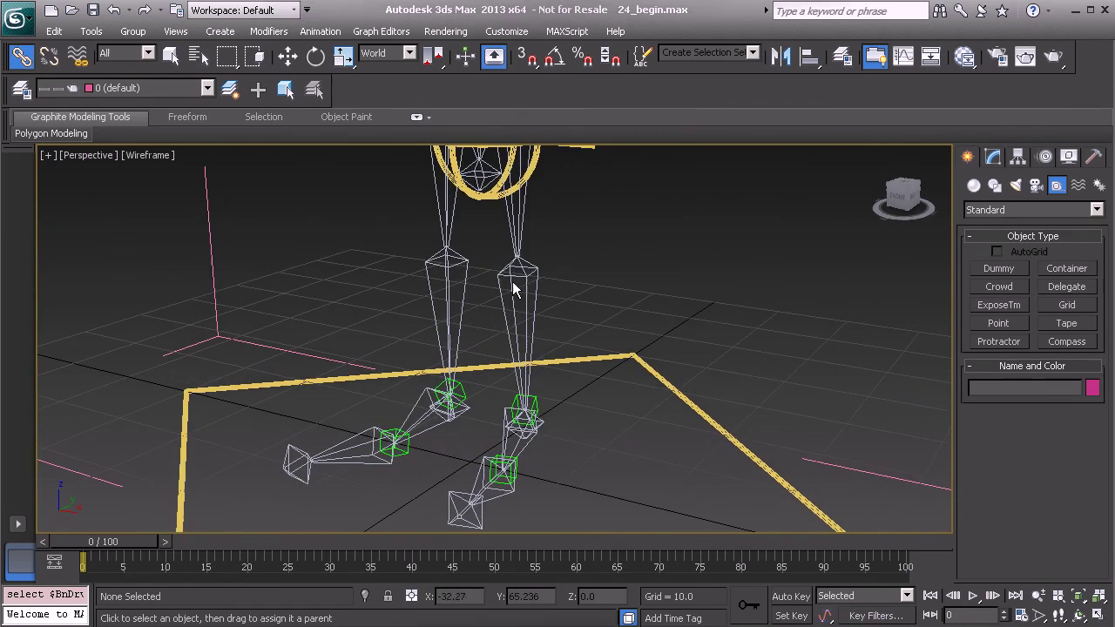